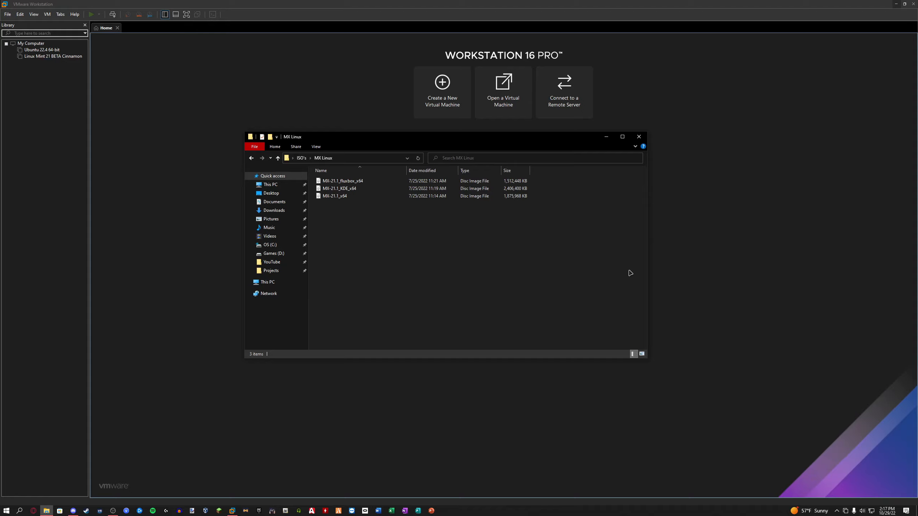
Start a new virtual machine that uses the MX-21.1_fluxbox_x64 image from the MX Linux folder as its installer disc
click(606, 137)
click(449, 94)
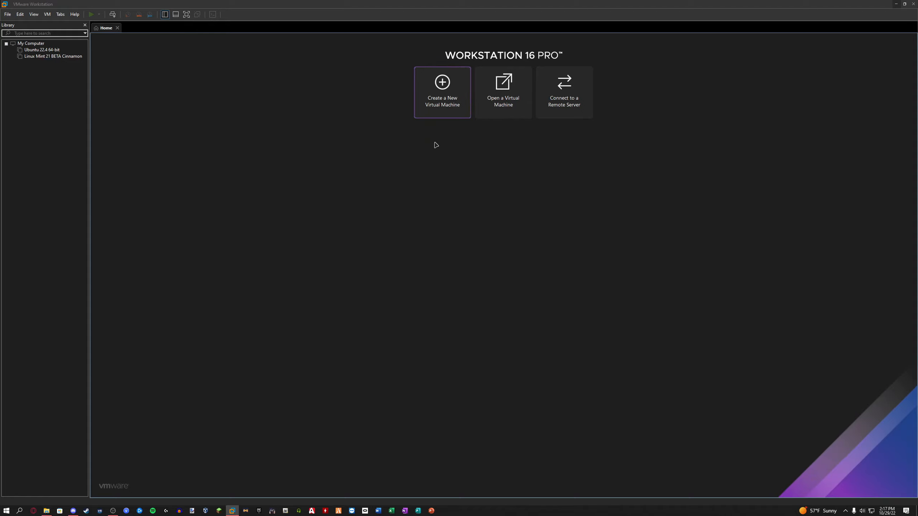
click(491, 323)
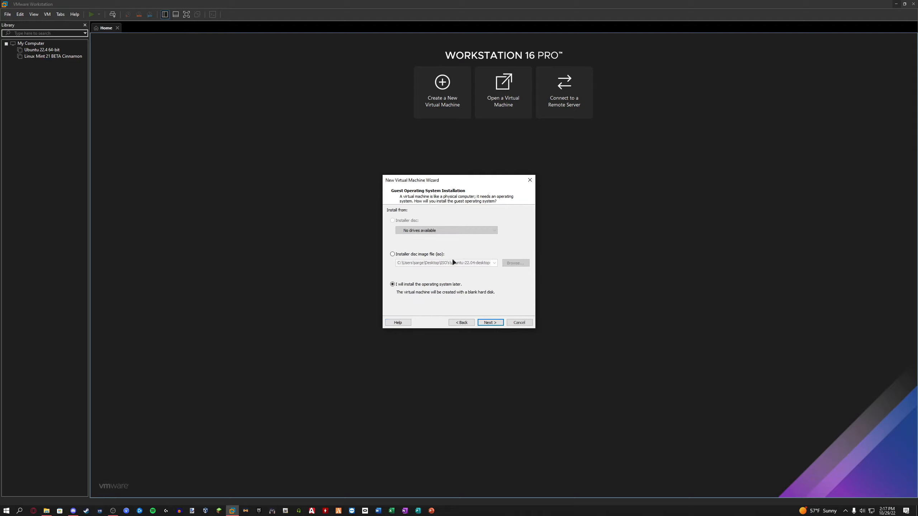
click(418, 254)
click(515, 262)
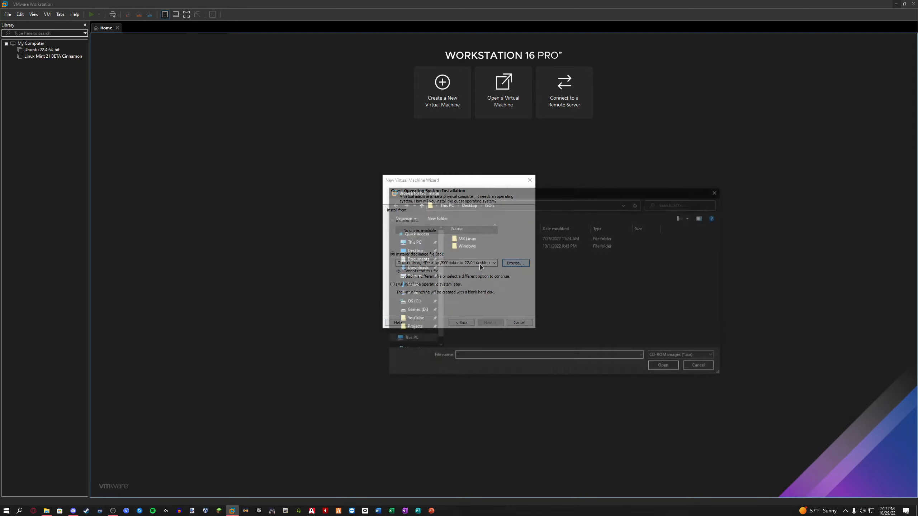
double_click(479, 240)
double_click(518, 240)
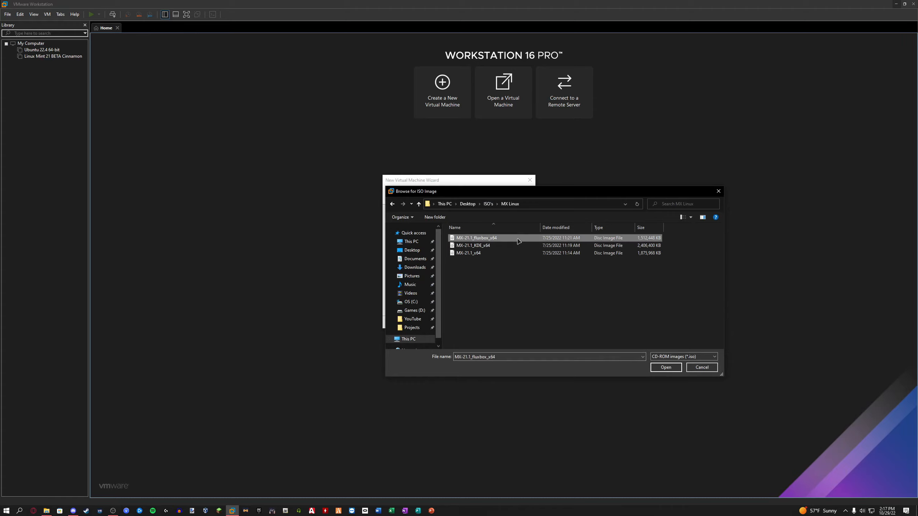
click(490, 322)
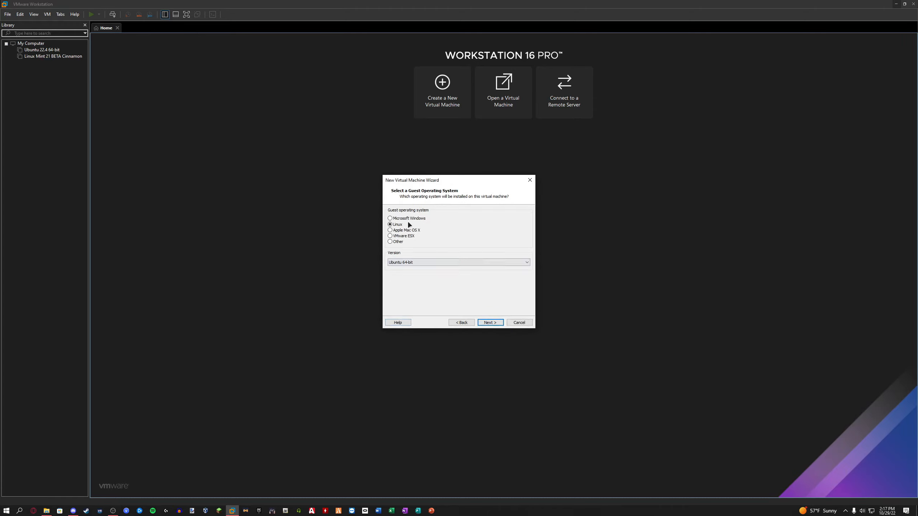
Accept Linux with Ubuntu 64-bit as the guest system and name the virtual machine MX Linux 21.1 Fluxbox x64
click(490, 322)
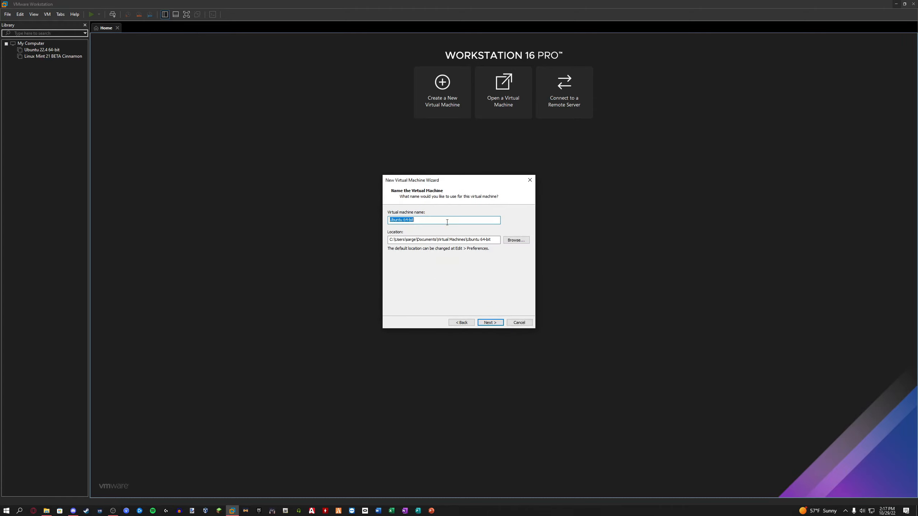
text(MX Linux 21.1 Fluxbox x64)
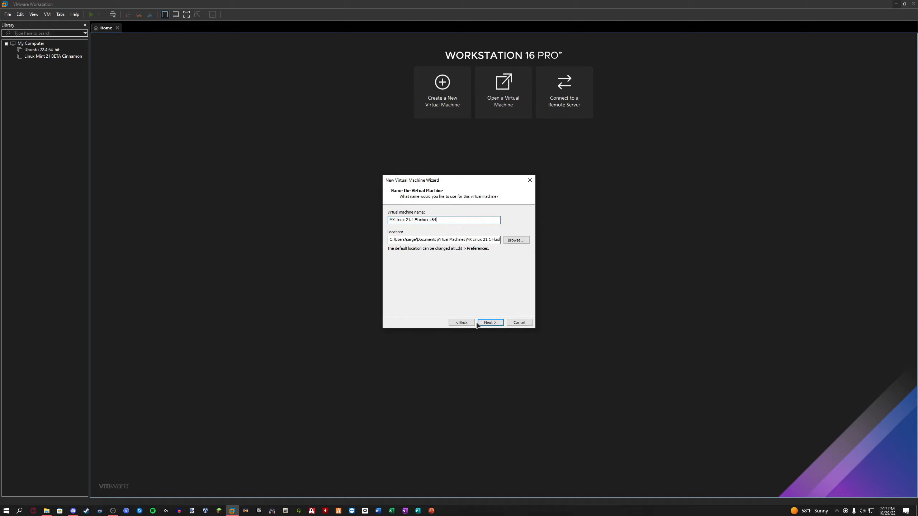
click(491, 323)
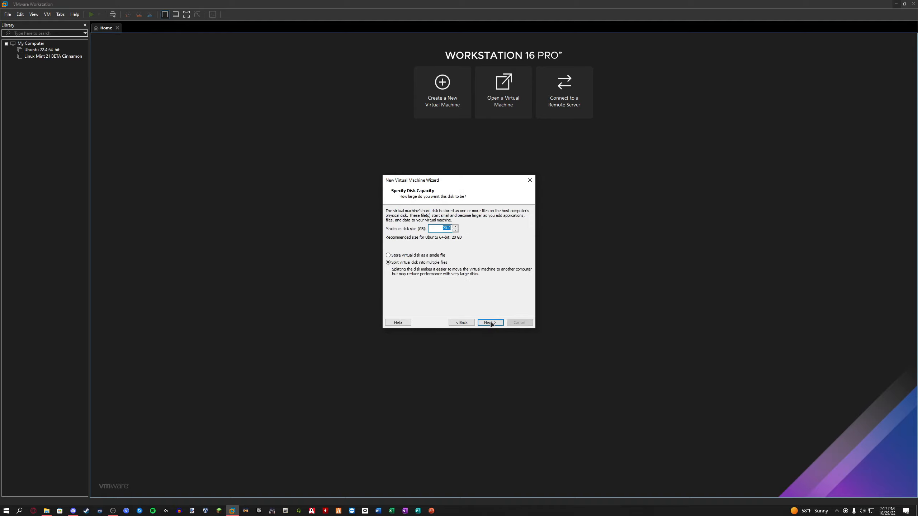
Store the virtual disk as a single file at the default size and finish creating the virtual machine
click(421, 256)
click(489, 322)
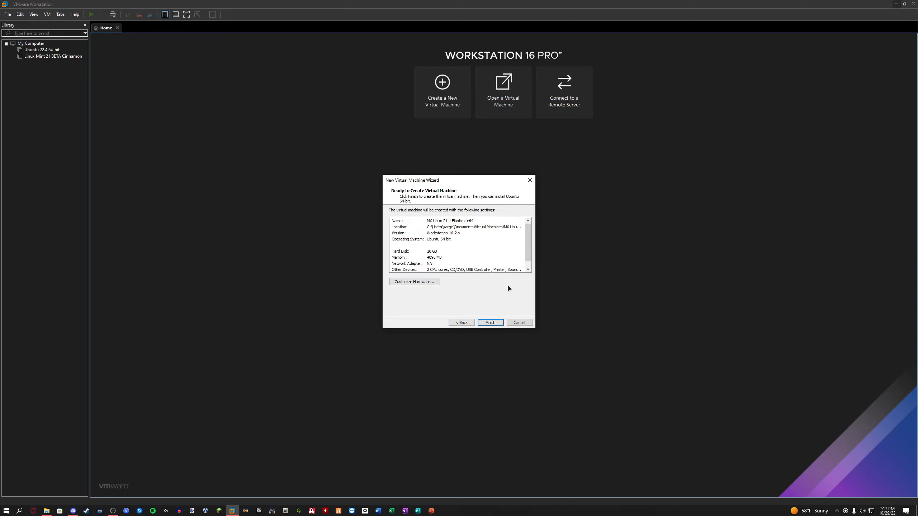
click(494, 323)
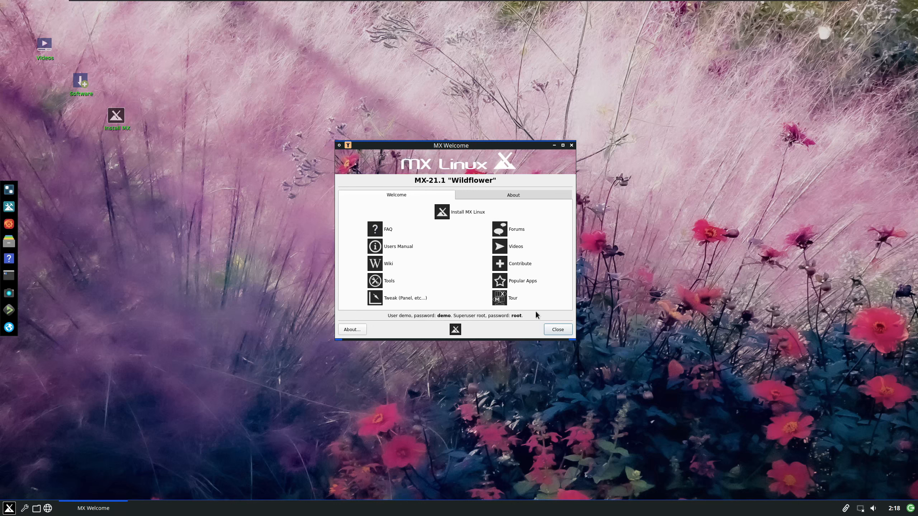
Close MX Welcome and arrange the Install MX, Videos and Software desktop icons in a column near the upper corner
click(557, 332)
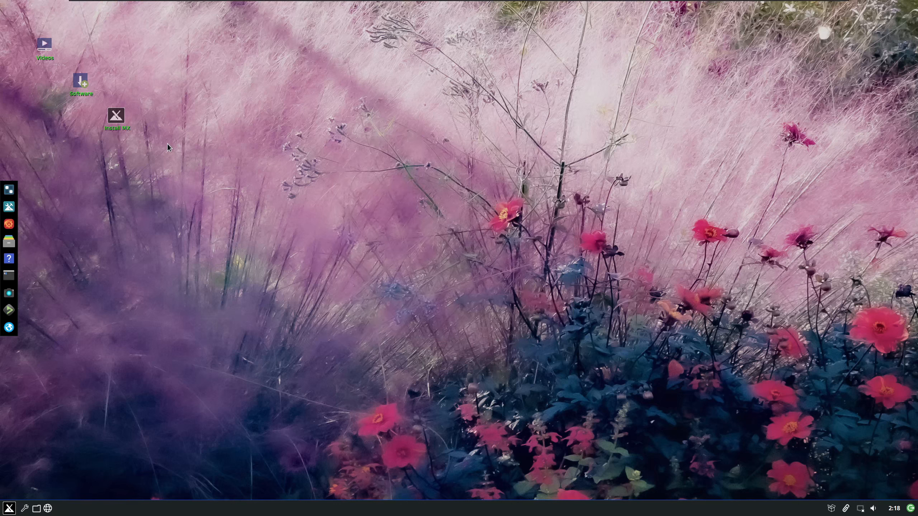
drag(116, 115, 28, 14)
drag(42, 51, 35, 50)
drag(80, 81, 33, 78)
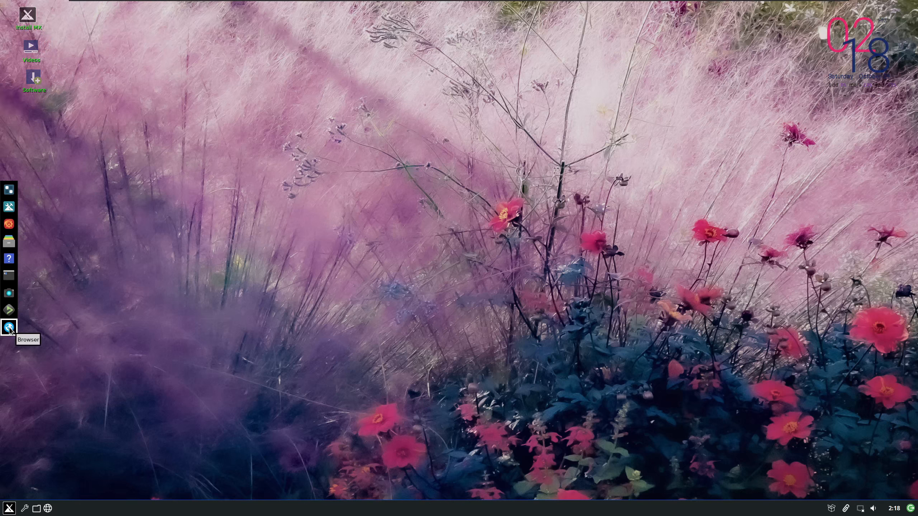
Browse the personal folders, the Desktop folder and the File System root in the file manager, and close it
click(9, 242)
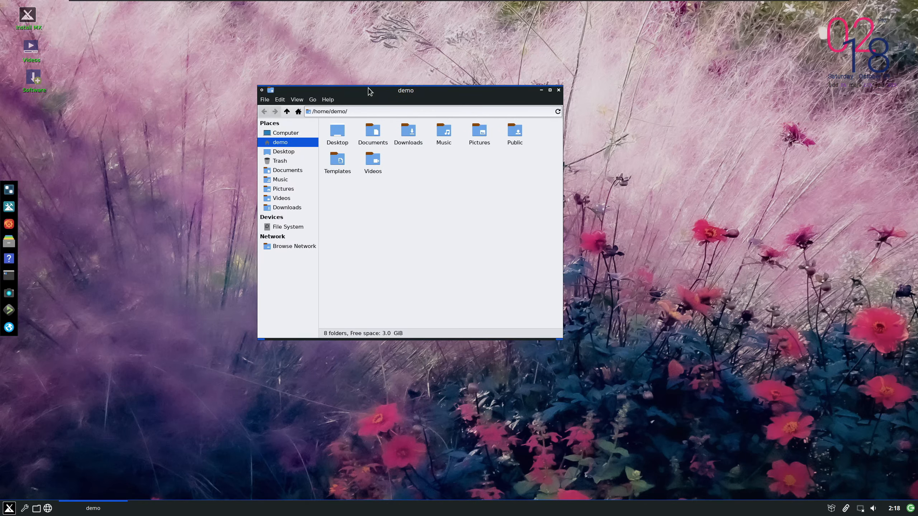
drag(369, 91, 326, 118)
click(236, 188)
click(244, 197)
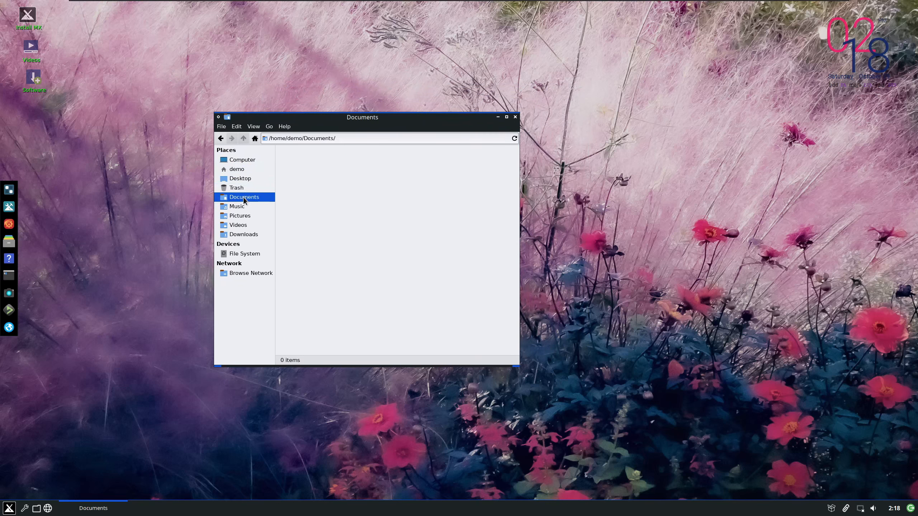
click(236, 207)
click(239, 215)
click(238, 225)
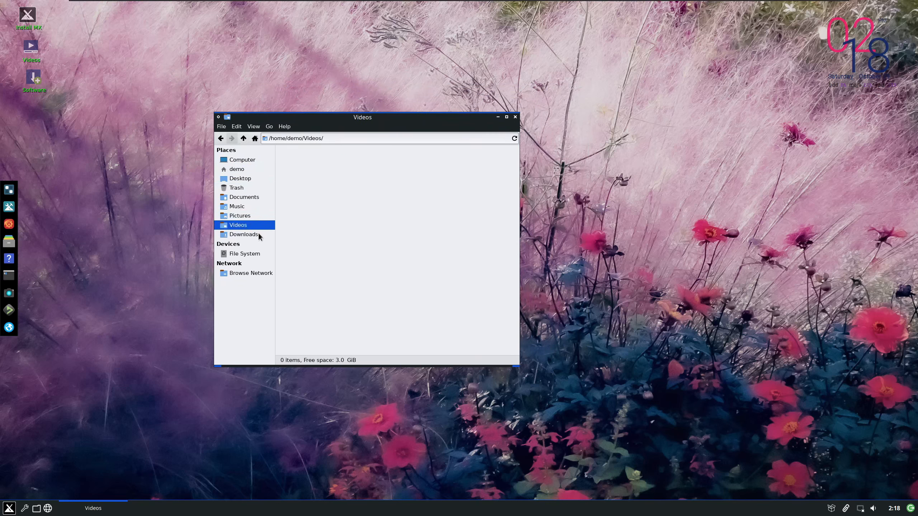
click(259, 235)
click(238, 179)
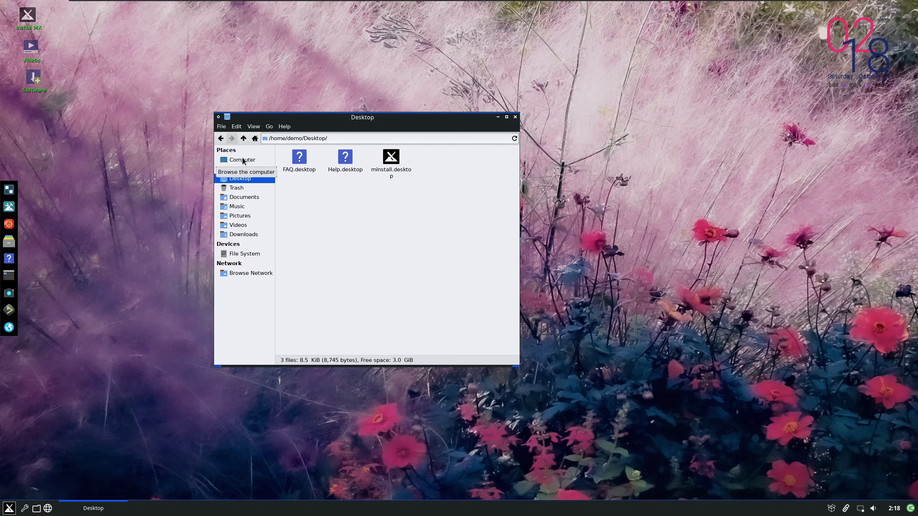
click(259, 254)
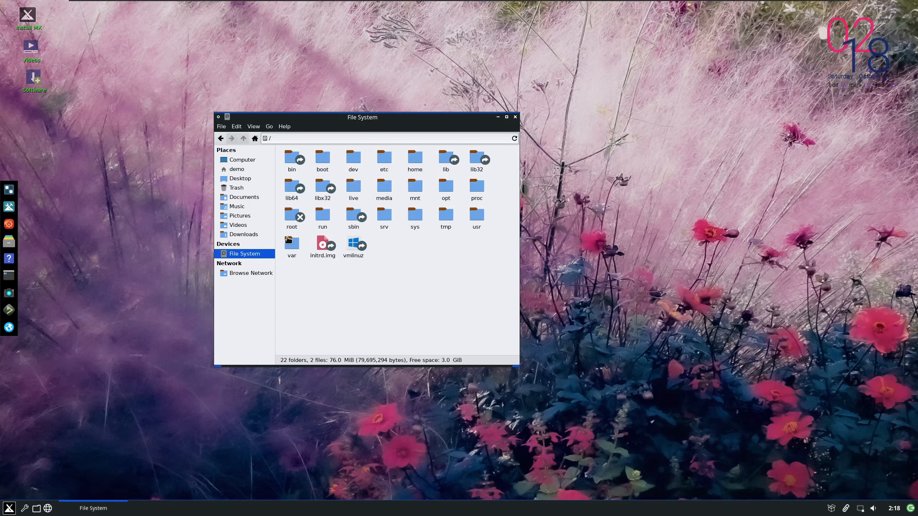
click(353, 246)
click(515, 117)
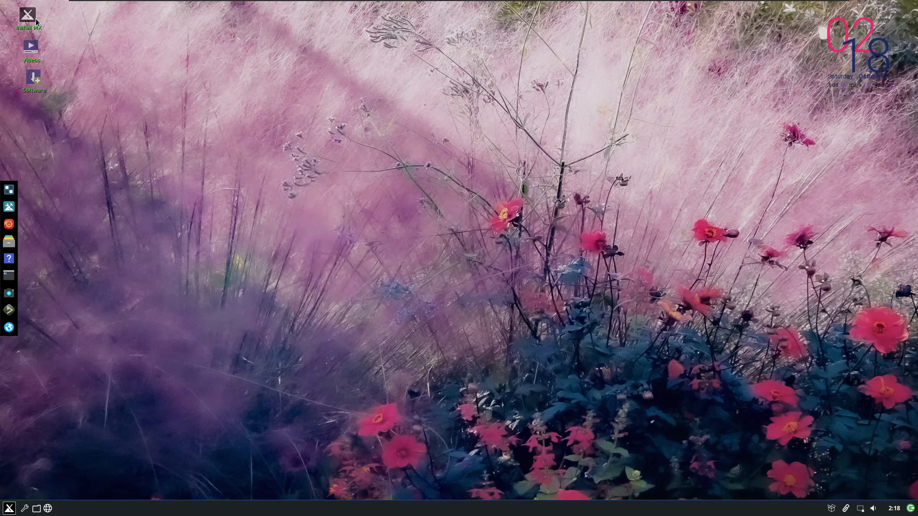
Launch the MX Linux installer and accept GRUB installation to the MBR of the sda disk
double_click(20, 13)
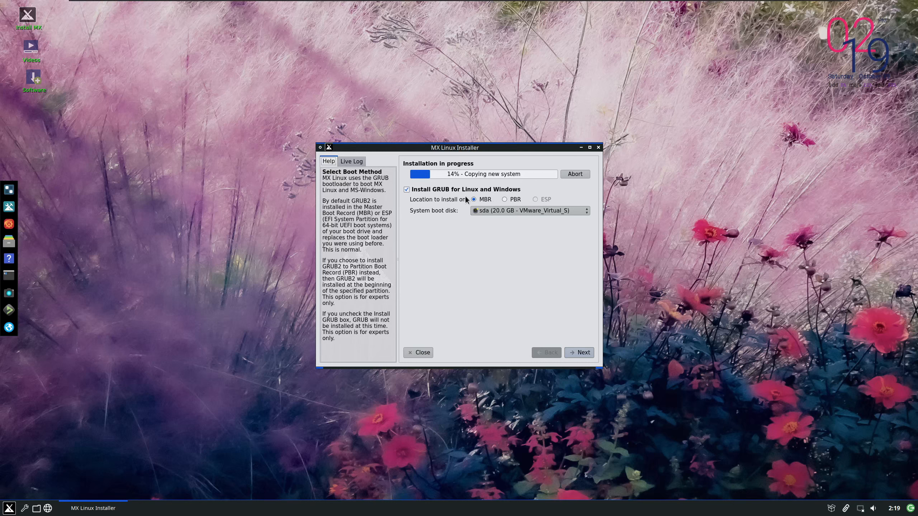
click(544, 210)
click(587, 223)
click(579, 352)
Give the computer a new network name ending in TMX and keep the SaMBa server enabled
double_click(522, 200)
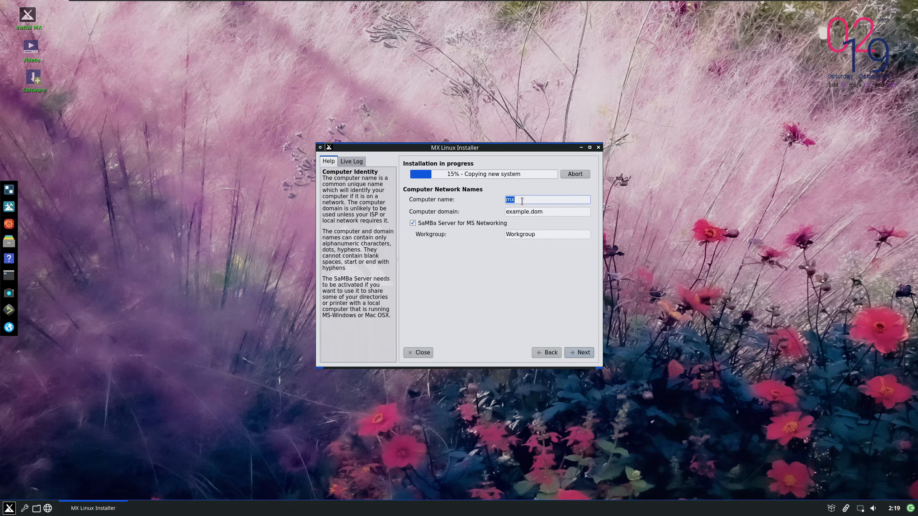
text(SSTTTX)
key(BackSpace)
key(BackSpace)
text(TMX)
click(572, 354)
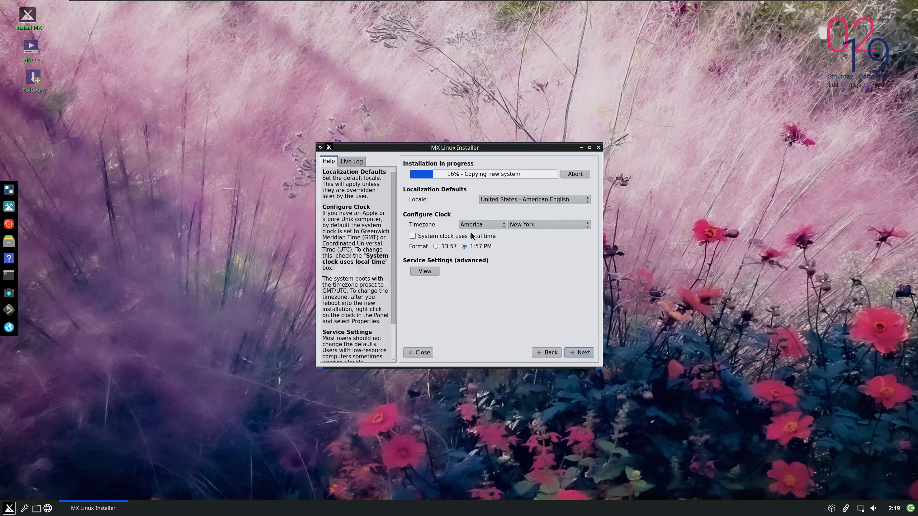
Check the timezone choices and accept the installer's localization and clock settings
click(534, 225)
click(538, 225)
click(575, 353)
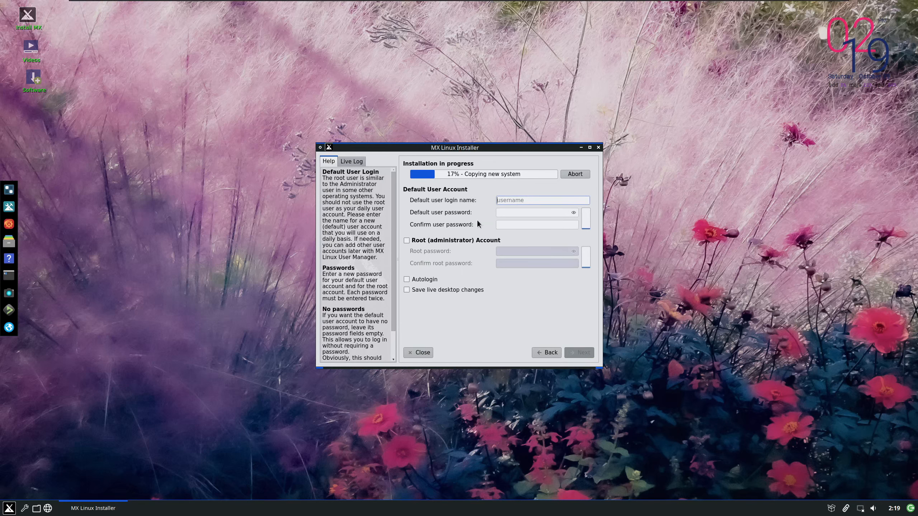
Set the default user's login name and password with Autologin enabled, and finish the installation with an automatic reboot
text(sargeantstechtips)
key(Tab)
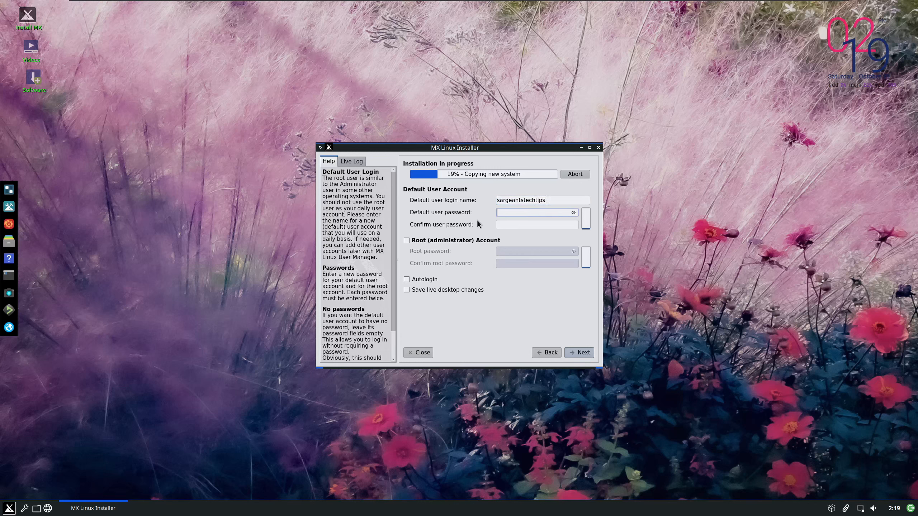
text(••••)
key(Tab)
text(••••)
click(425, 279)
click(577, 353)
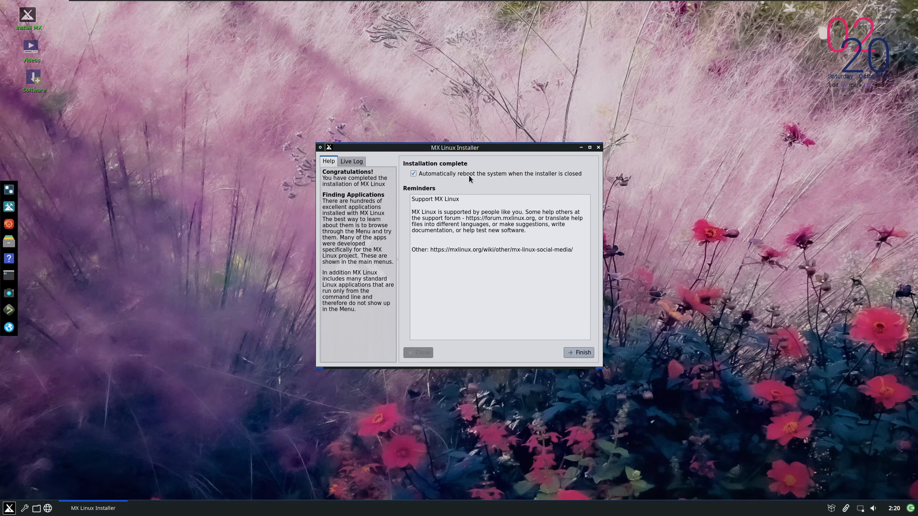
click(580, 352)
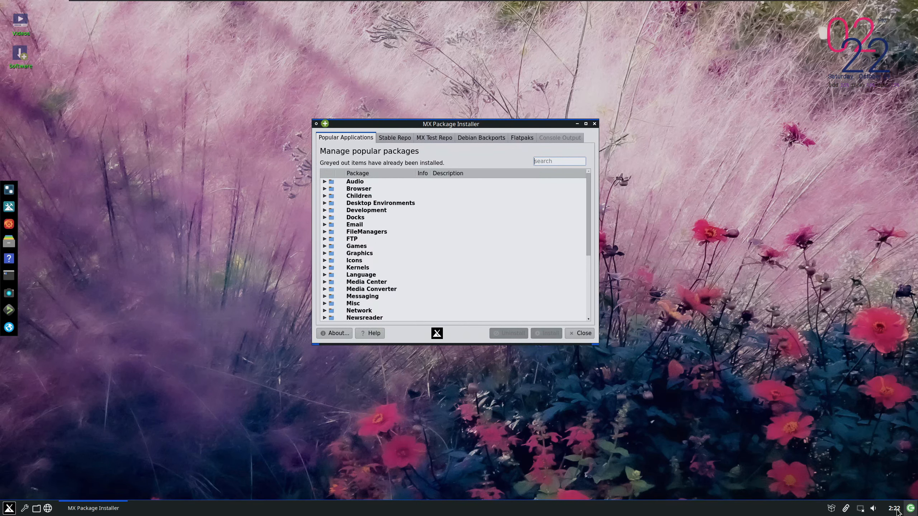
Try to open the Synaptic Package Manager by entering the account password, and dismiss the resulting dialog
click(832, 508)
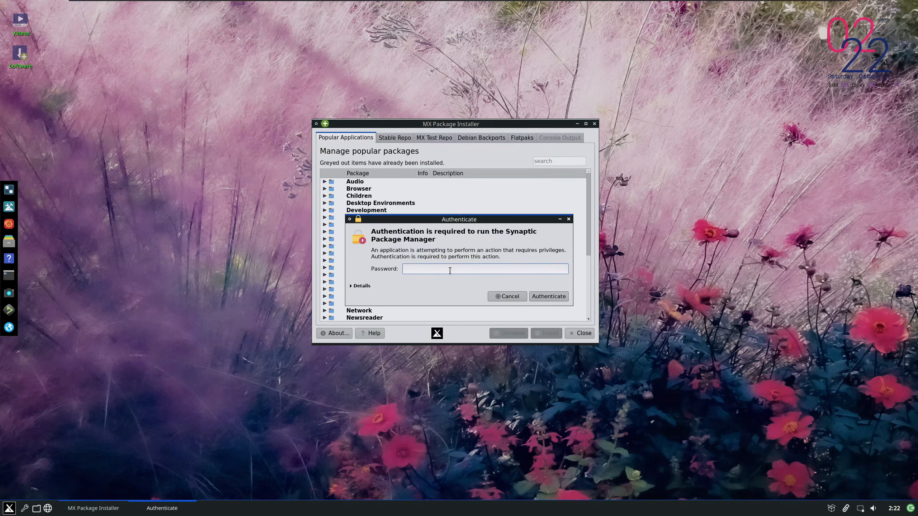
text(demo)
key(Return)
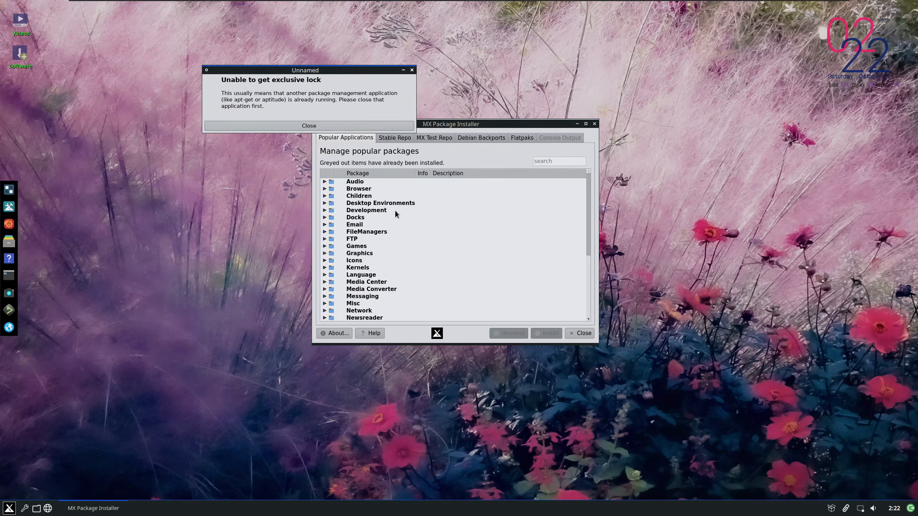
click(320, 126)
Examine the popular application categories and the Remote Access packages in MX Package Installer, leaving TeamViewer unselected
scroll(373, 225, down, 4)
scroll(372, 266, up, 5)
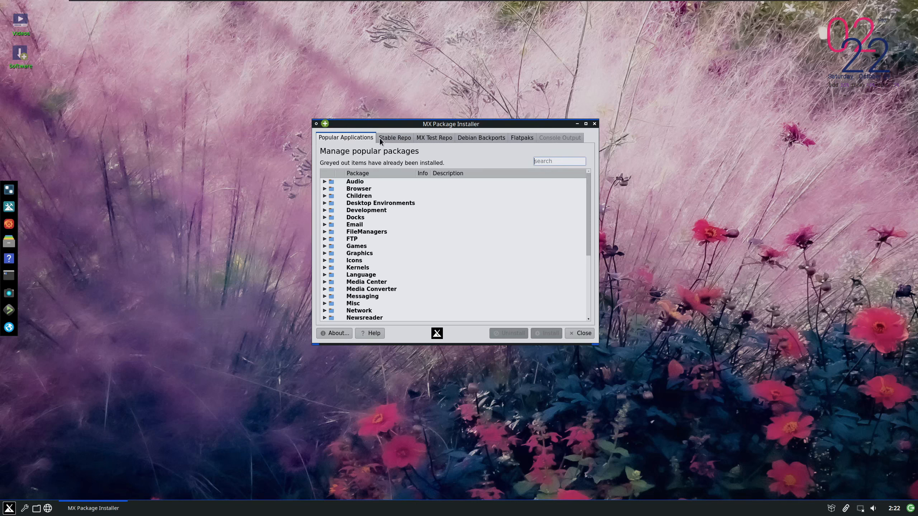
scroll(386, 258, down, 3)
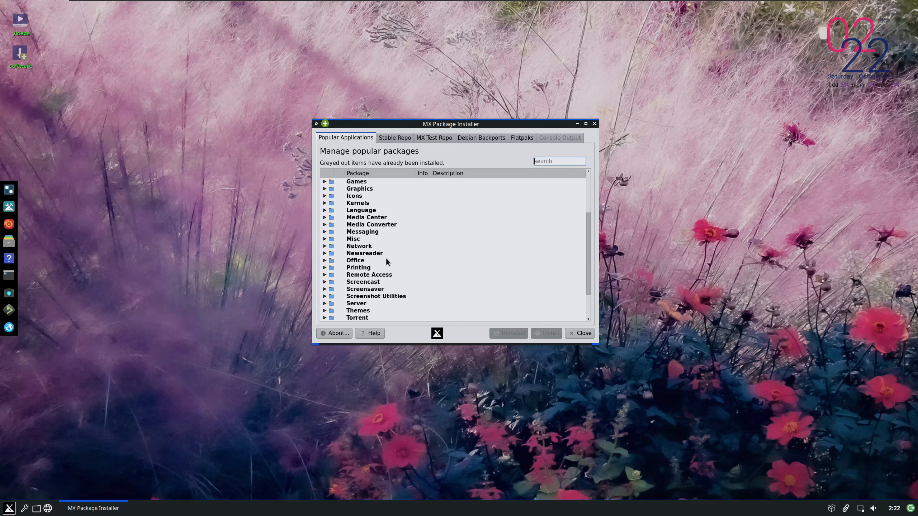
click(324, 275)
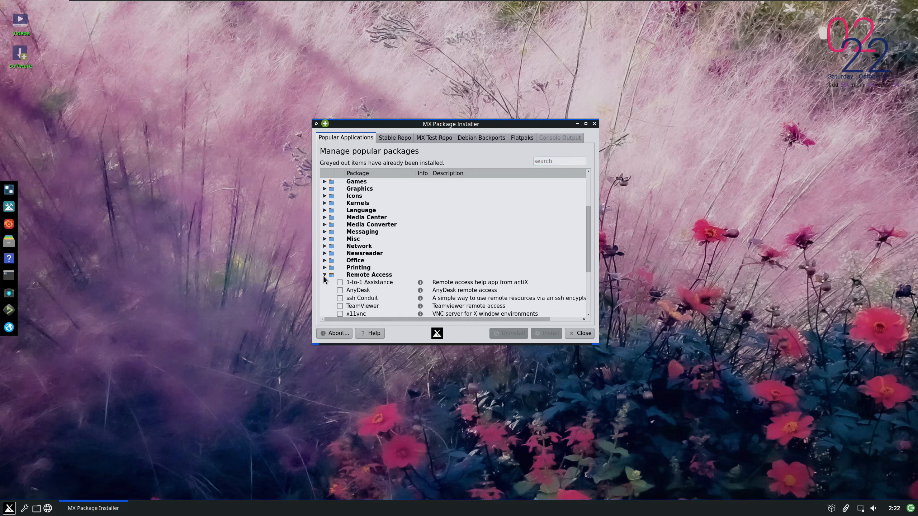
scroll(330, 279, down, 1)
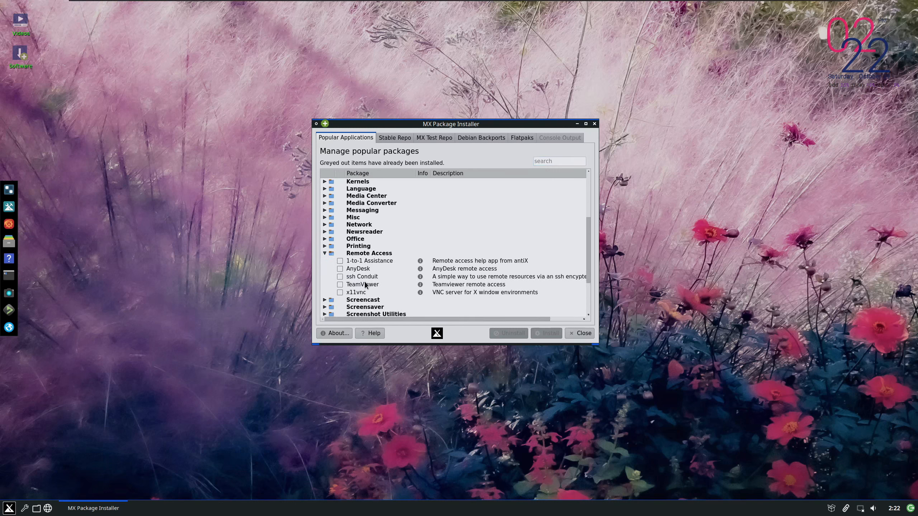
click(340, 285)
click(340, 285)
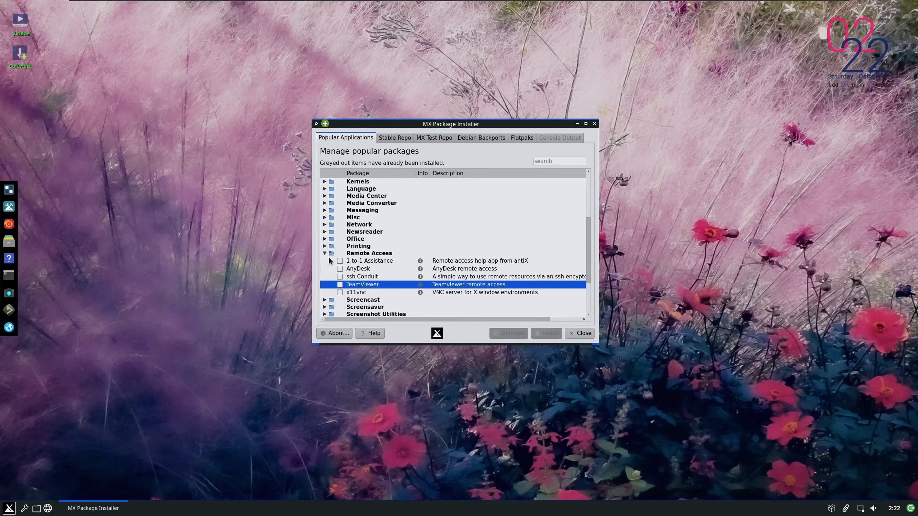
click(325, 253)
Select the MX 15, 16, 17, 18 and 19 Wallpapers packages and try to install them
click(329, 304)
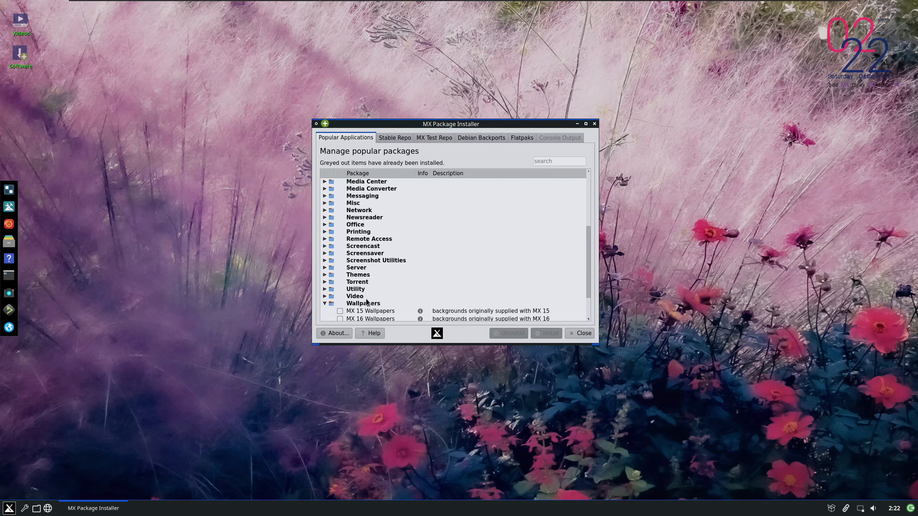
scroll(367, 302, down, 2)
click(340, 306)
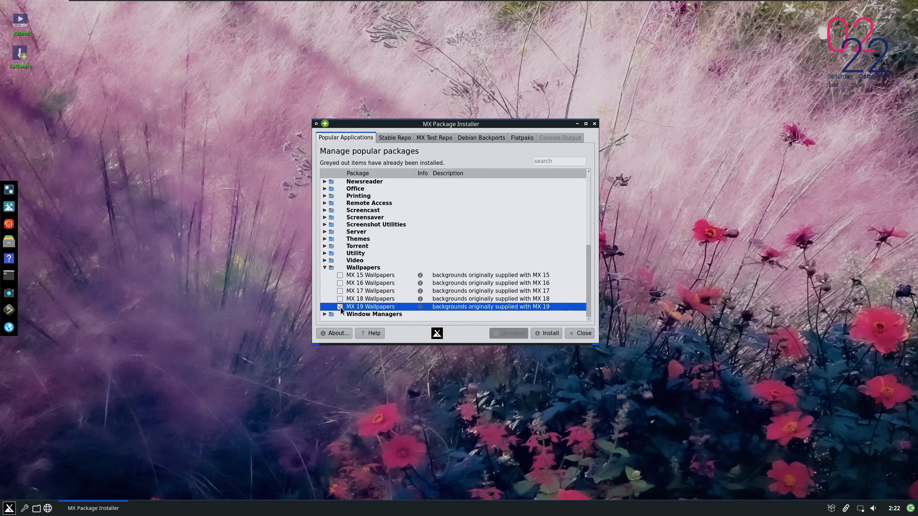
click(340, 298)
click(340, 291)
click(340, 283)
click(340, 275)
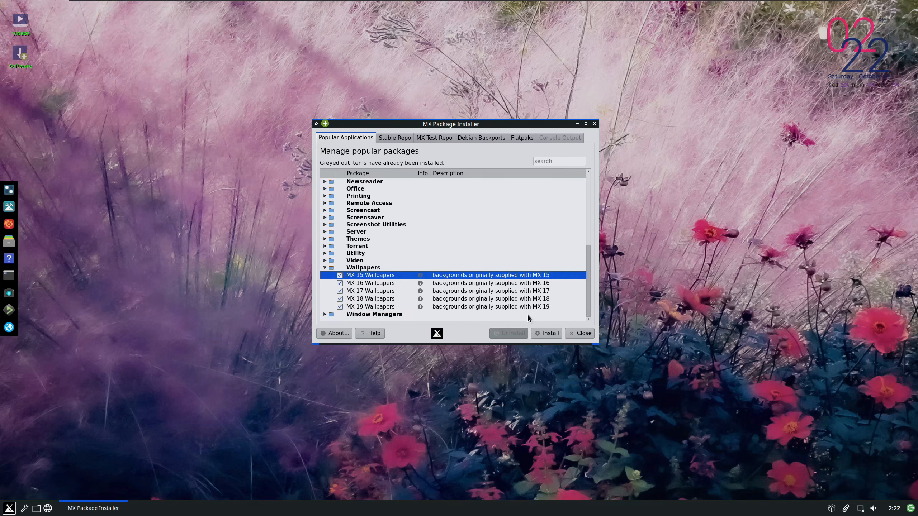
click(546, 333)
click(523, 238)
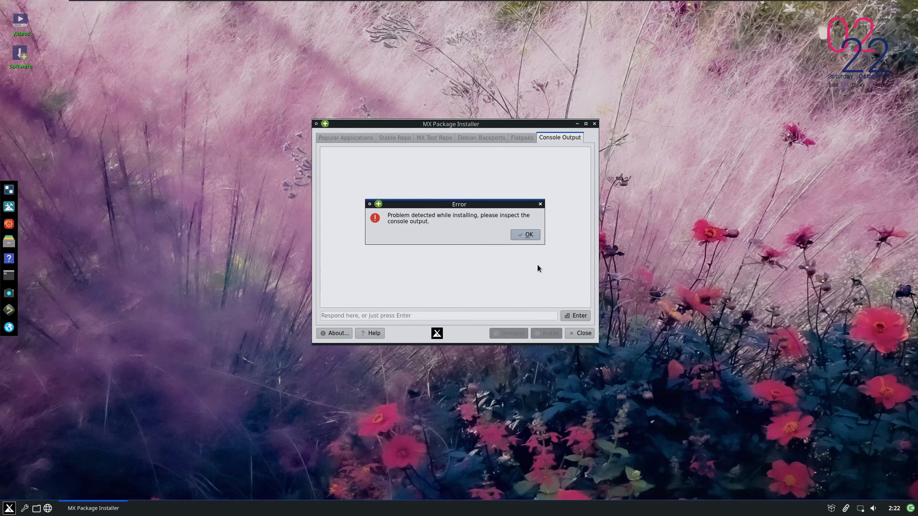
Dismiss the package installation error and close MX Package Installer
click(525, 235)
click(595, 124)
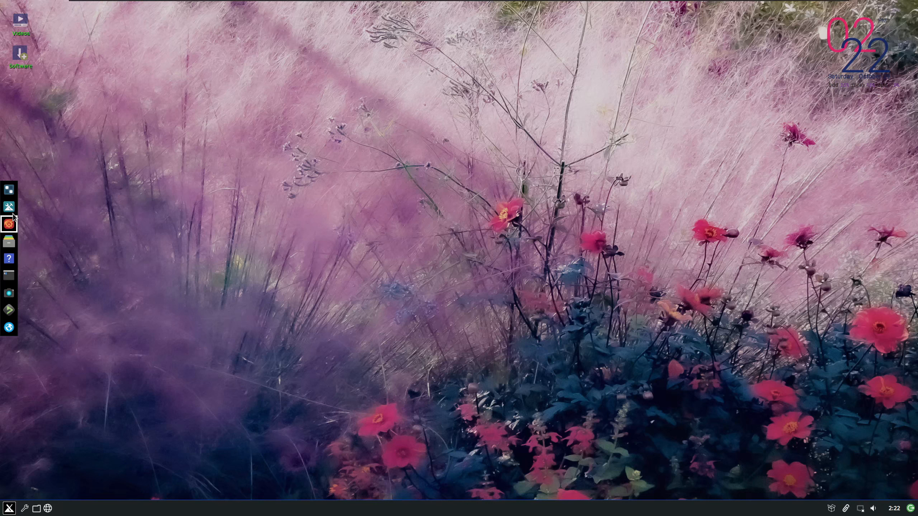
click(9, 195)
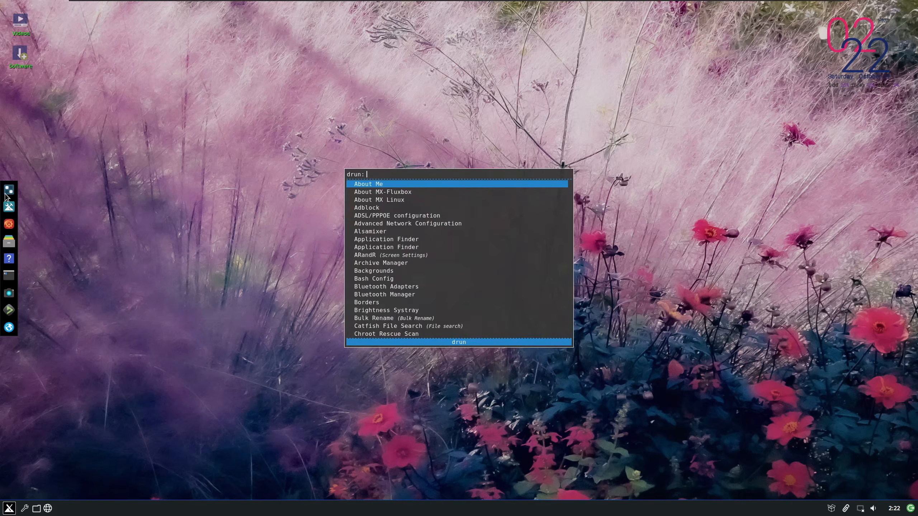
text(sdsd)
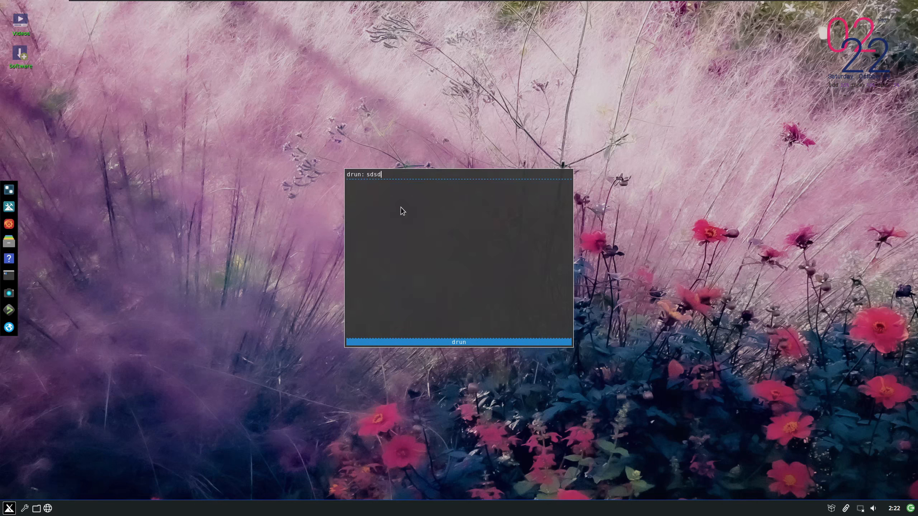
key(Escape)
key(super)
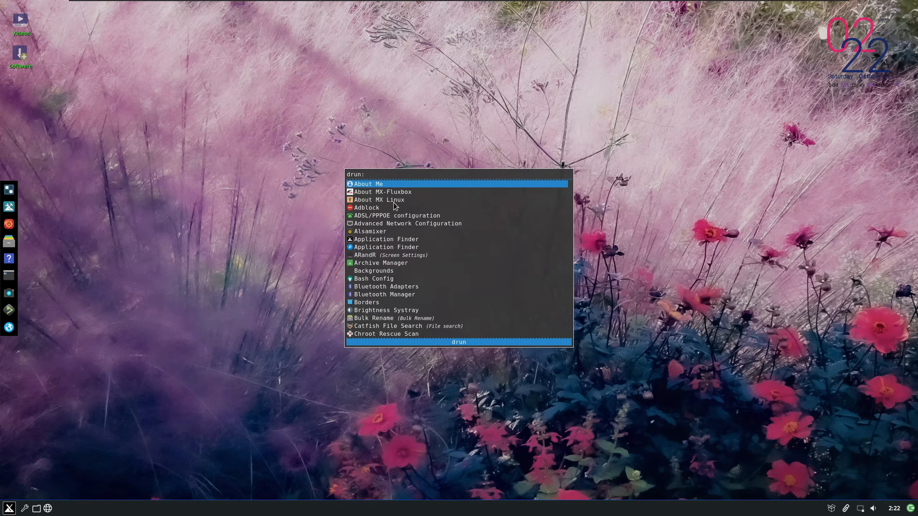
key(Escape)
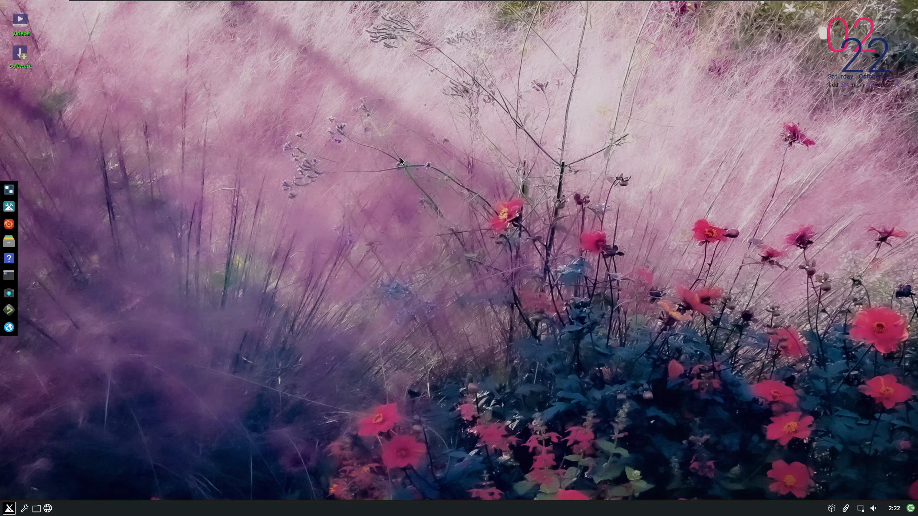
Search the application launcher for "settings" and launch MX Tweak from the matching entries
key(super)
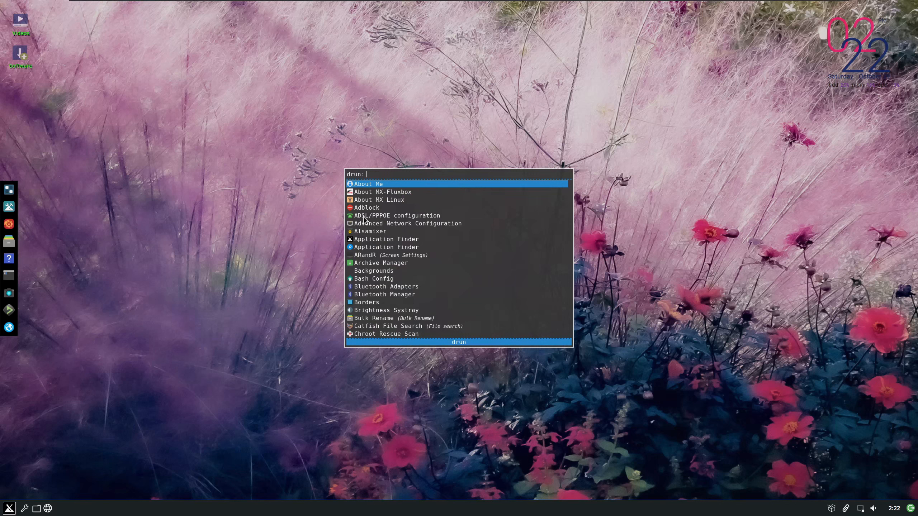
text(setting)
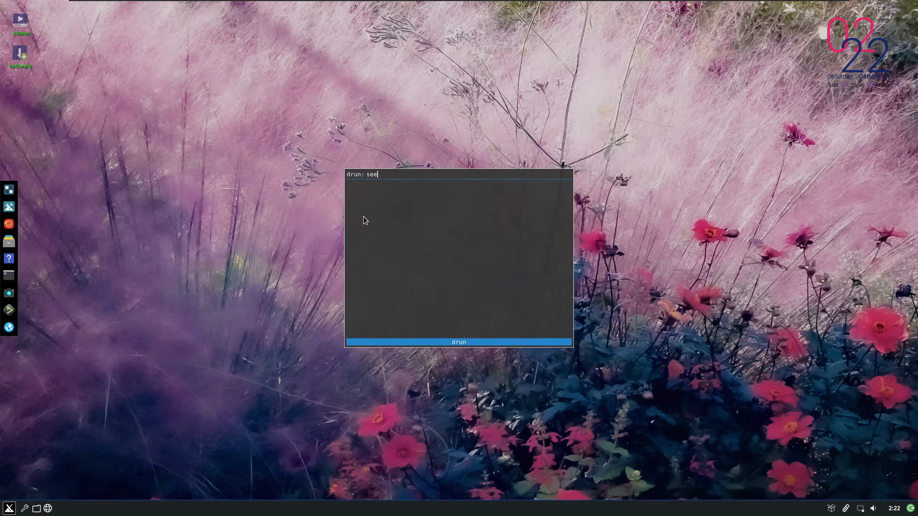
text(s)
key(Down)
key(Down)
key(Down)
key(Down)
key(Down)
key(Down)
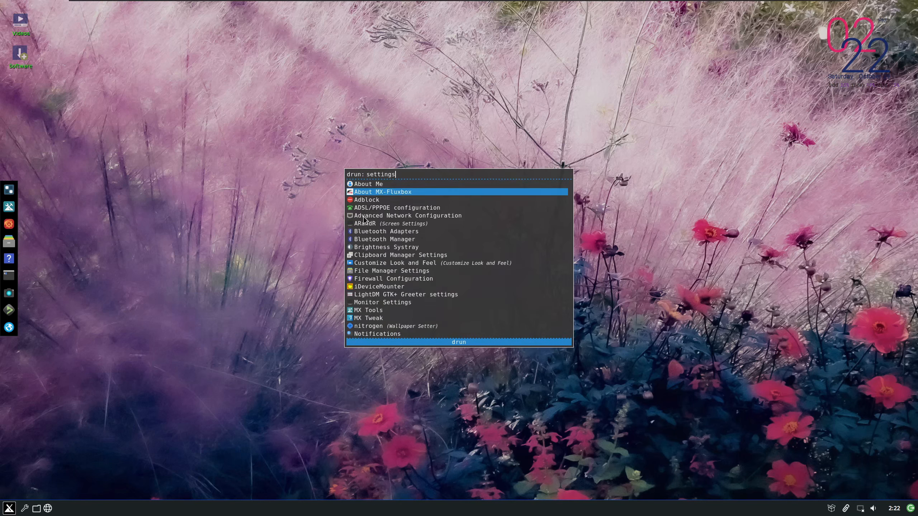
key(Down)
key(Down)
key(Down)
key(Down)
key(Down)
key(Down)
key(Down)
key(Down)
key(Down)
key(Down)
key(Down)
key(Down)
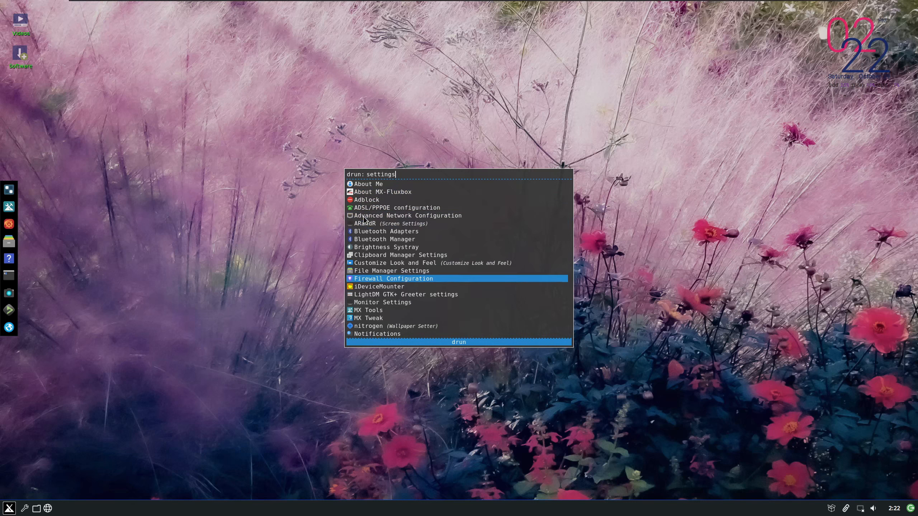
key(Up)
key(Return)
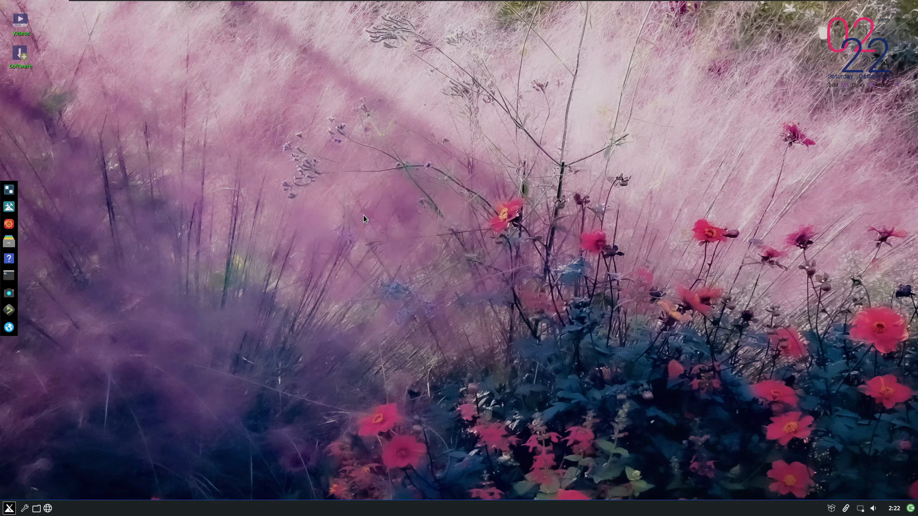
Examine the Fluxbox and Other settings in MX Tweak, and close it without changing anything
click(330, 167)
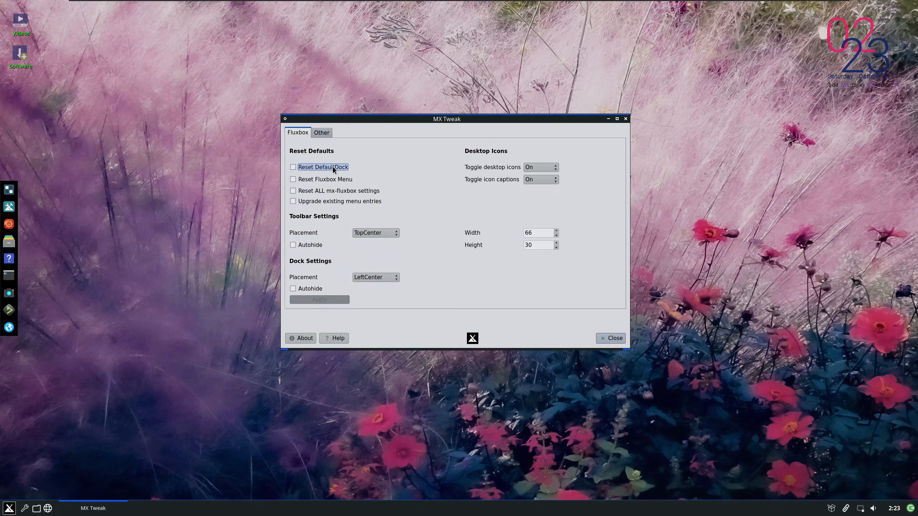
click(322, 134)
click(301, 137)
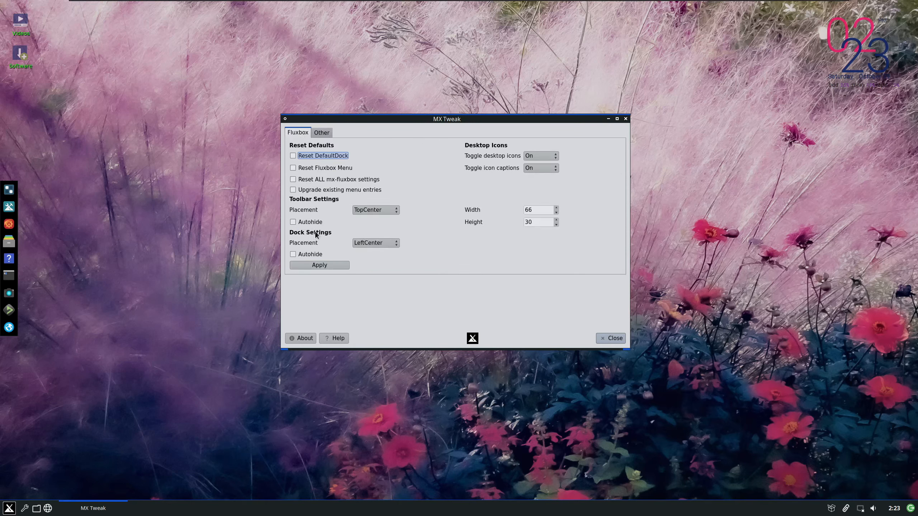
click(611, 338)
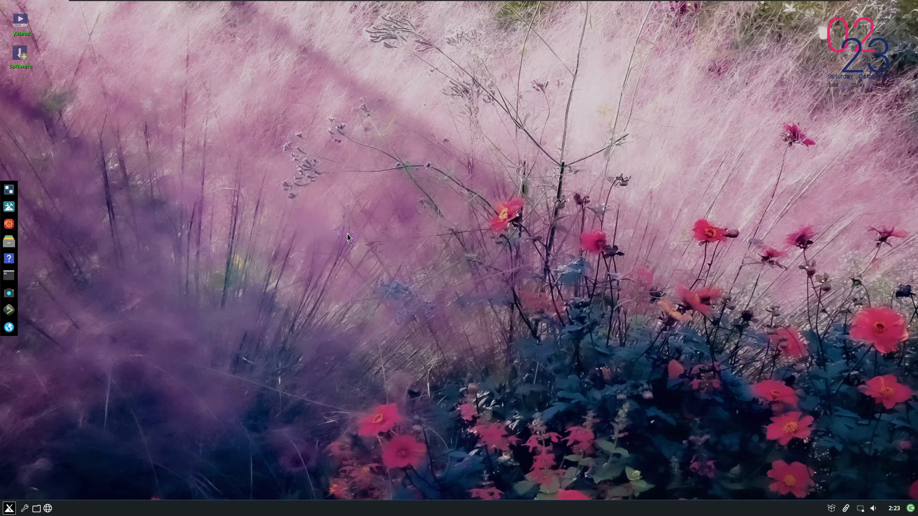
Examine the installed applications in the launcher down to the MX utilities, and dismiss the launcher
key(super)
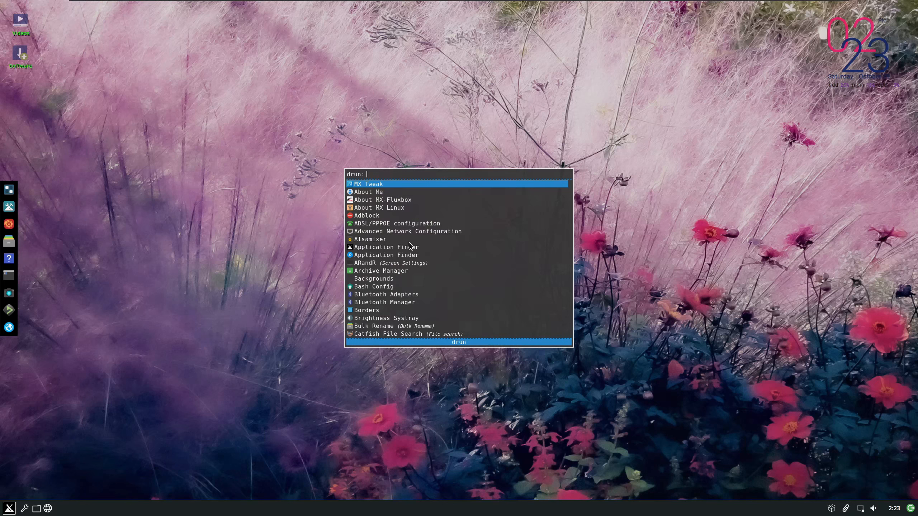
scroll(408, 243, down, 8)
scroll(413, 246, down, 13)
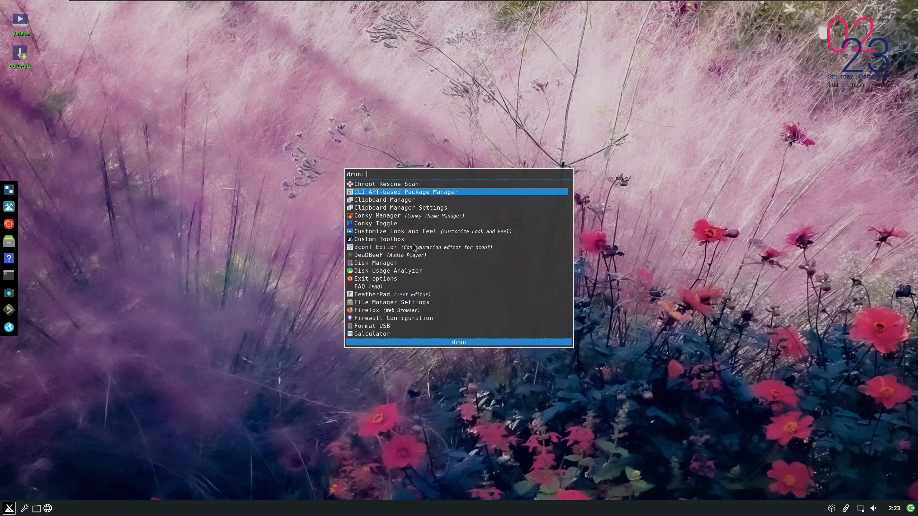
scroll(413, 244, down, 15)
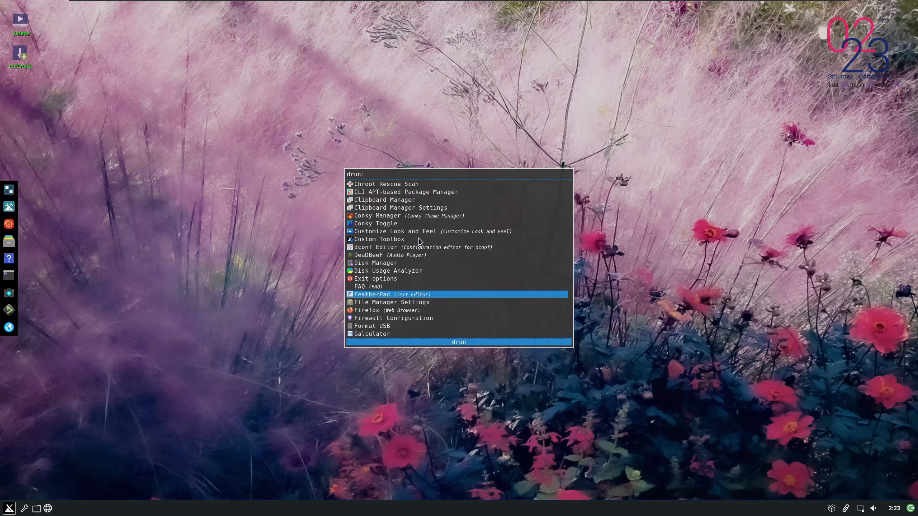
scroll(420, 239, down, 4)
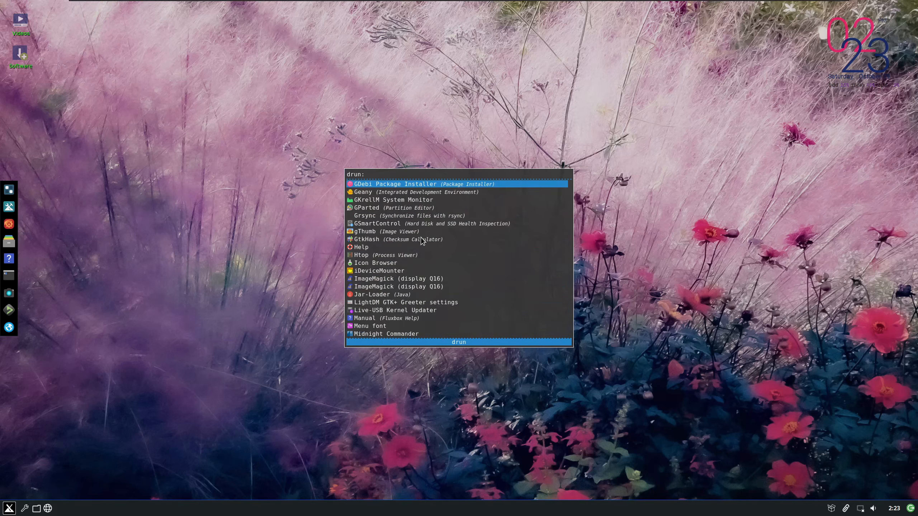
scroll(420, 238, down, 14)
scroll(421, 235, down, 10)
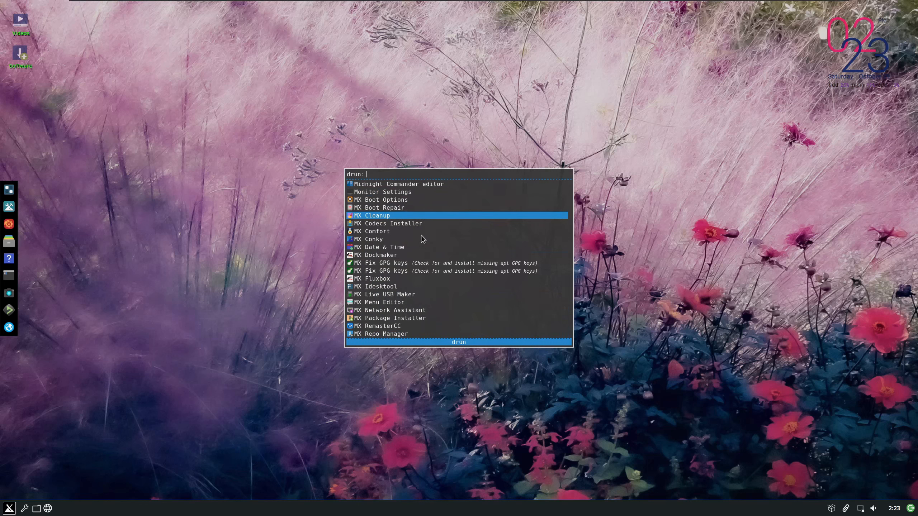
click(313, 243)
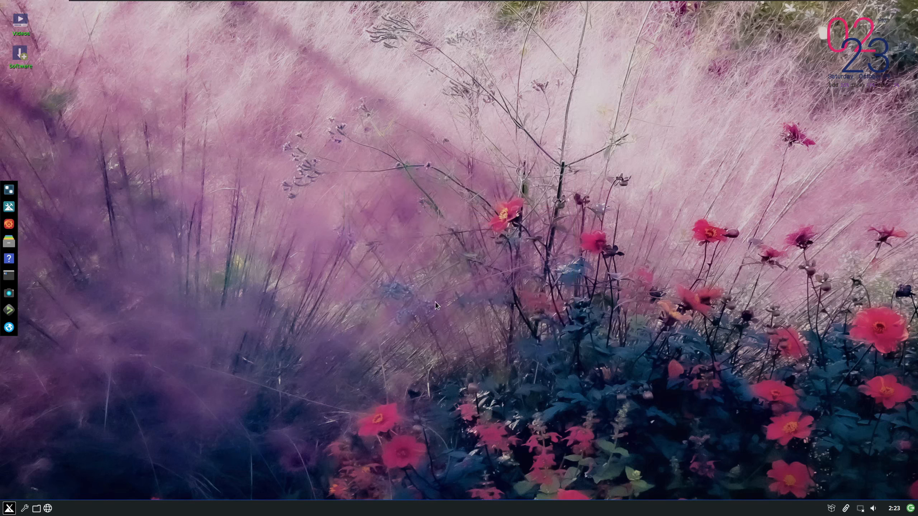
Open Live USB Maker from MX Tools with the account password, view its ISO file selection, and close it
click(9, 207)
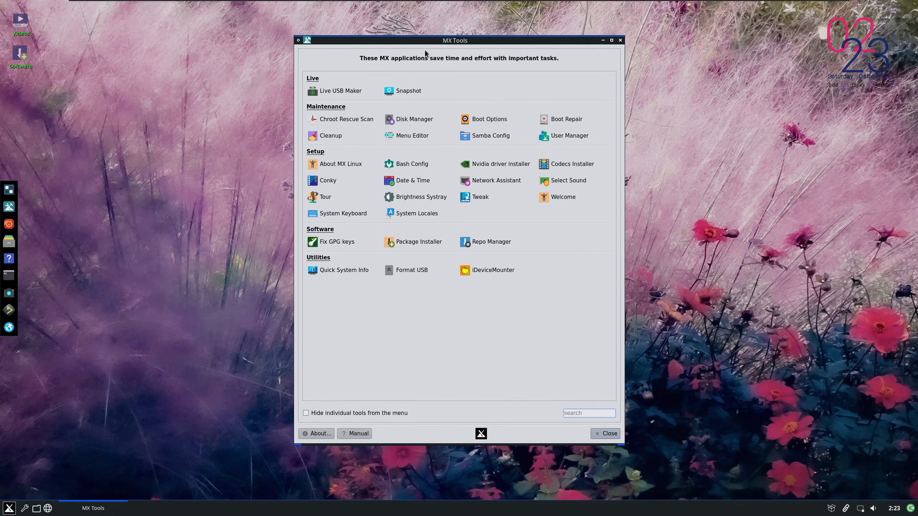
click(330, 92)
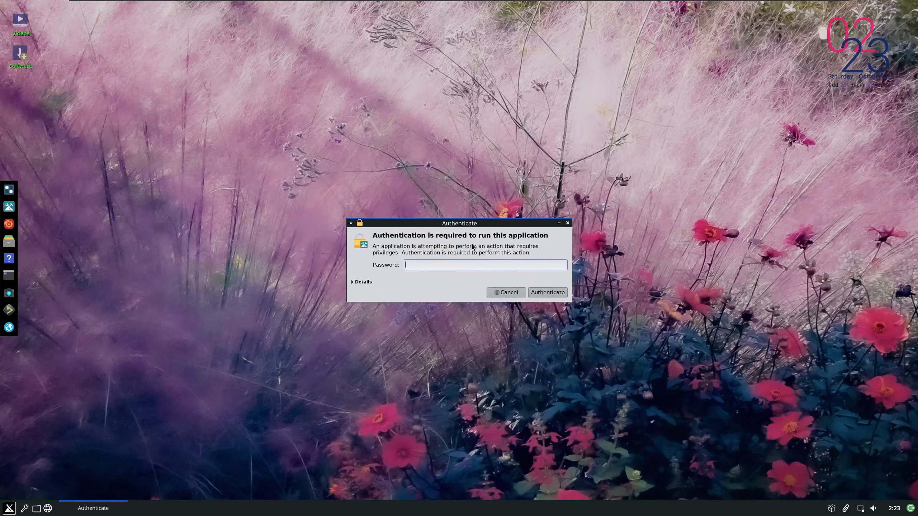
text(demo)
key(Return)
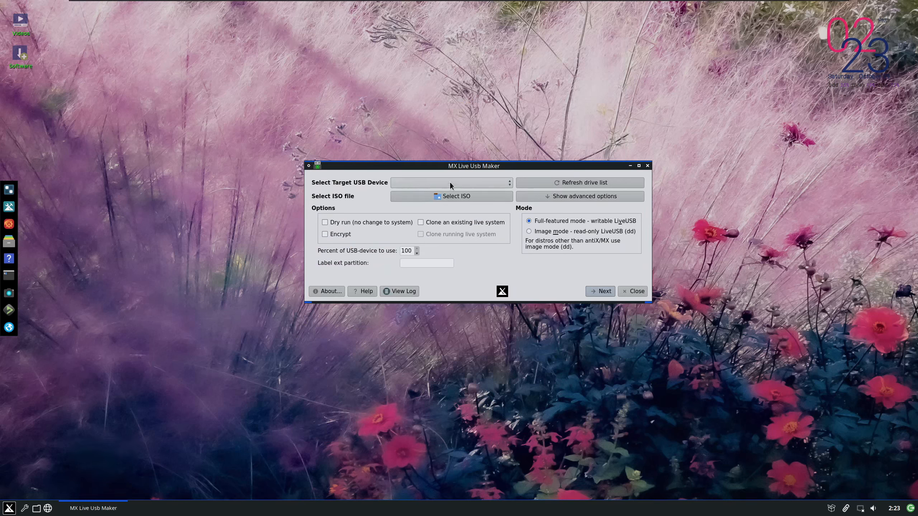
click(442, 200)
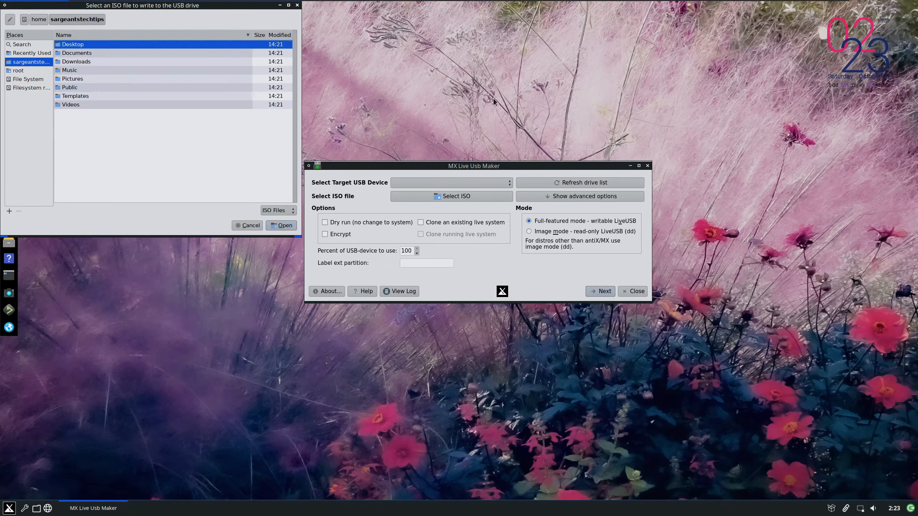
click(297, 4)
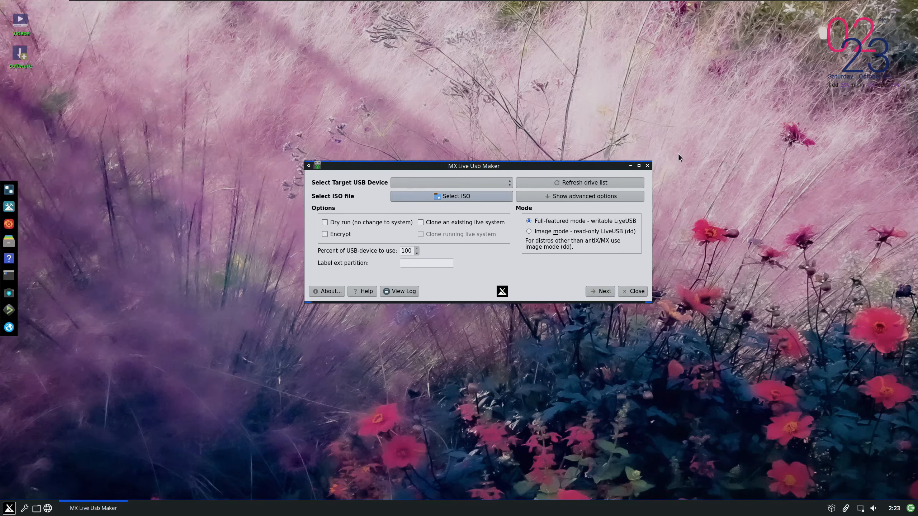
click(647, 167)
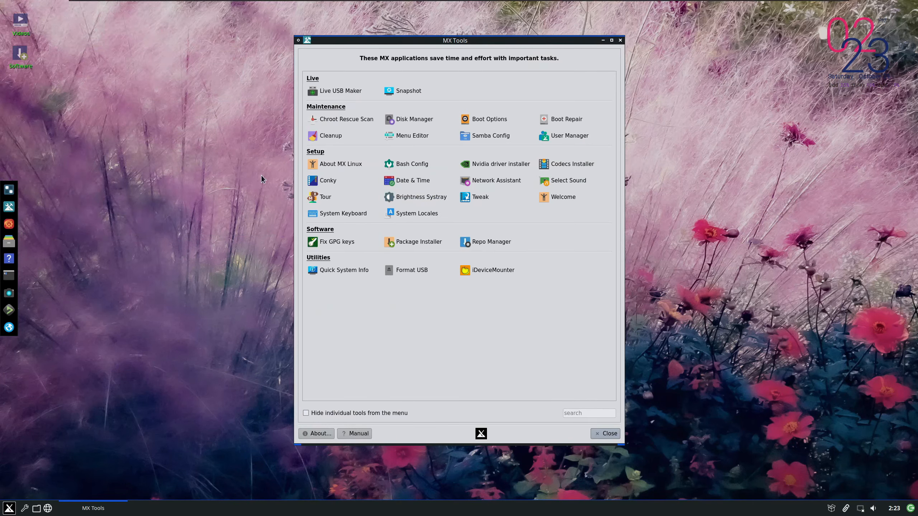
Open the Snapshot tool with the account password, review its snapshot location and name settings, and cancel it
click(407, 94)
text(demo)
key(Return)
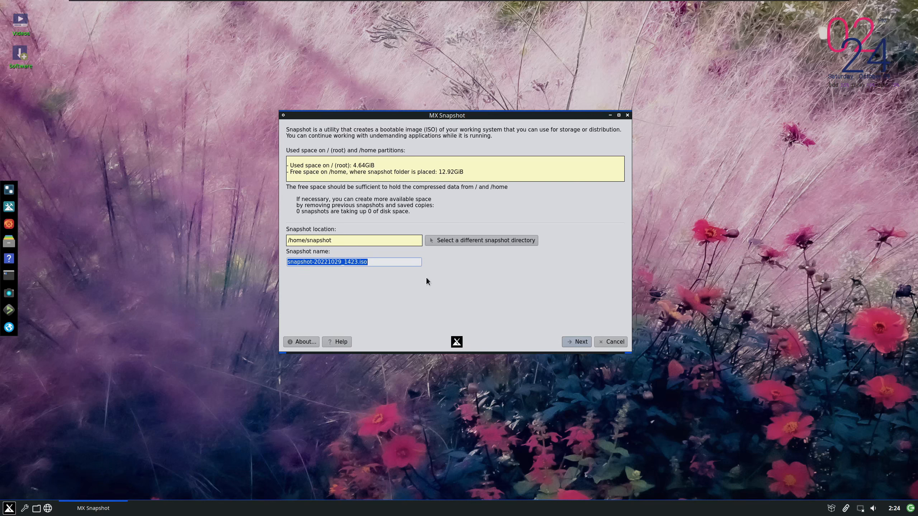
click(610, 342)
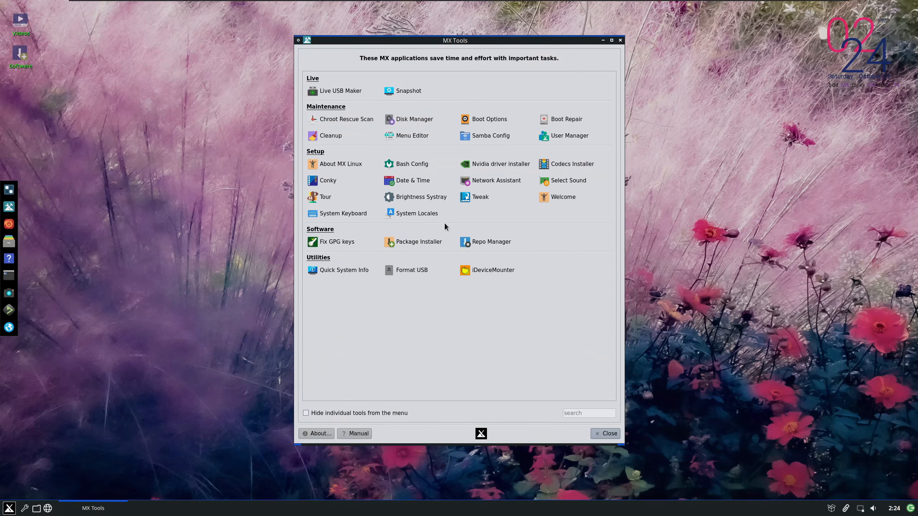
Run Chroot Rescue Scan, authorizing it with the account password, and exit the terminal when the scan ends
click(345, 120)
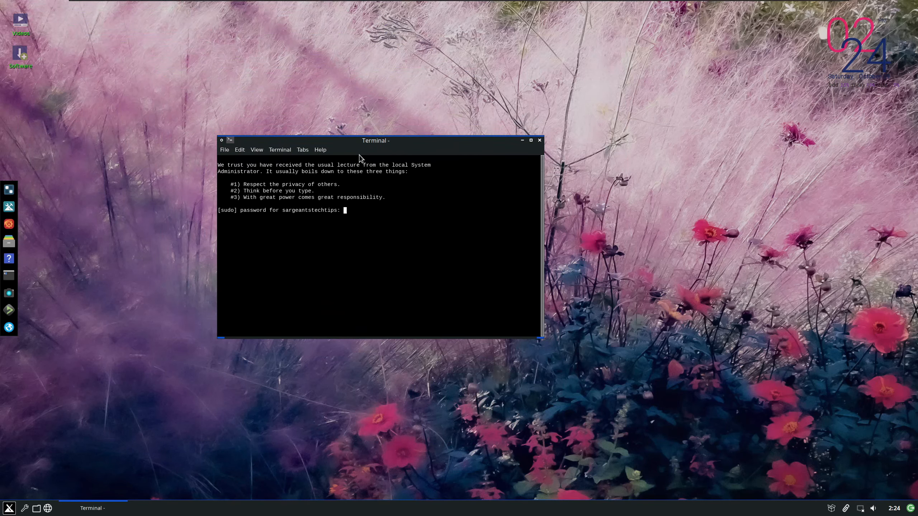
key(Return)
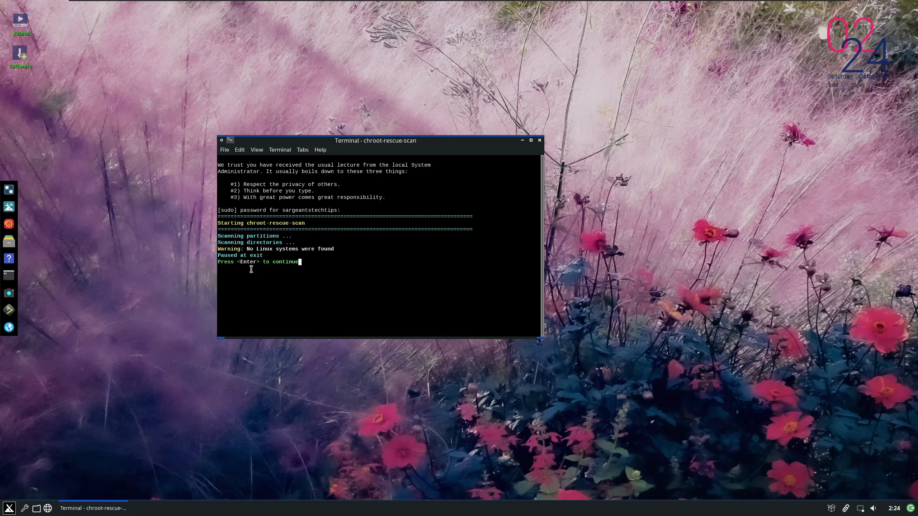
key(Return)
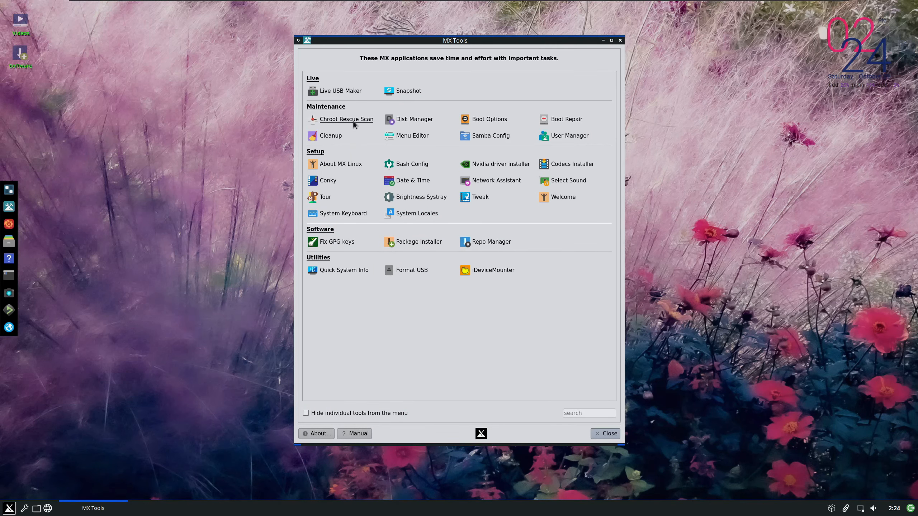
Open Disk Manager with the account password, view the listed partitions, and close it
click(419, 119)
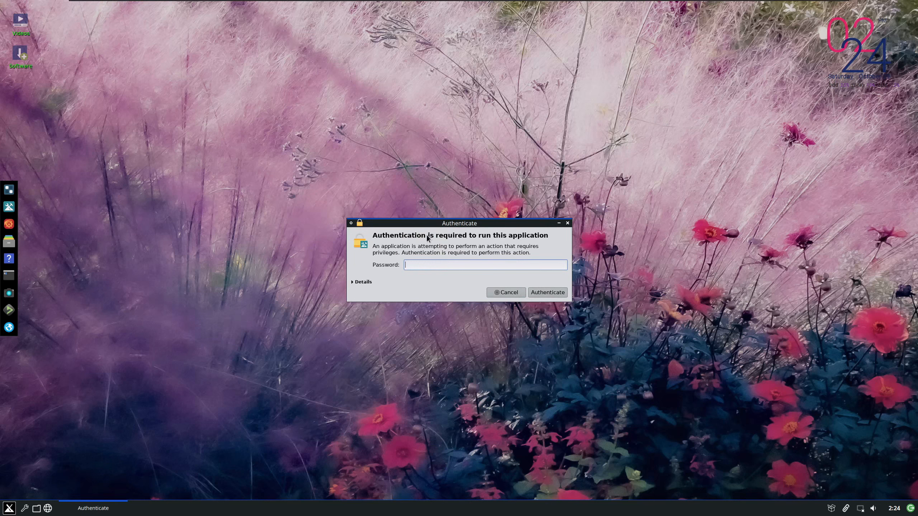
text(••••)
key(Return)
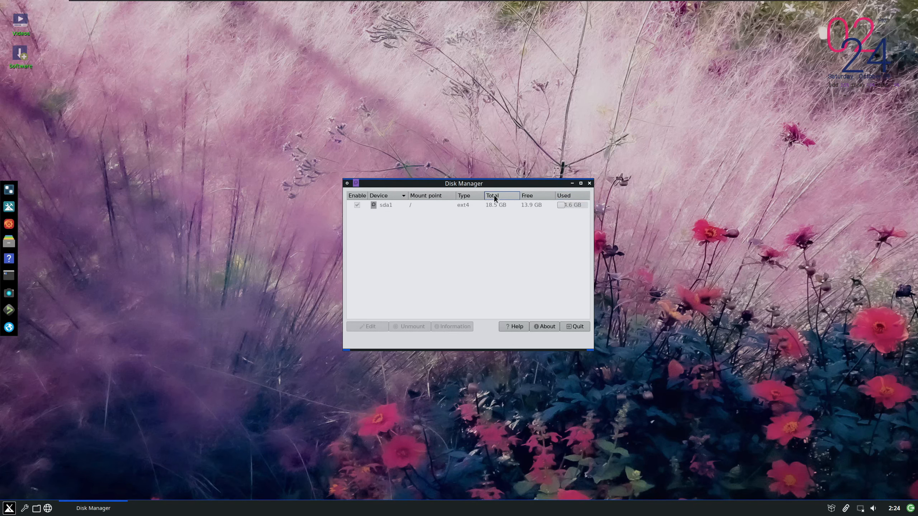
click(588, 184)
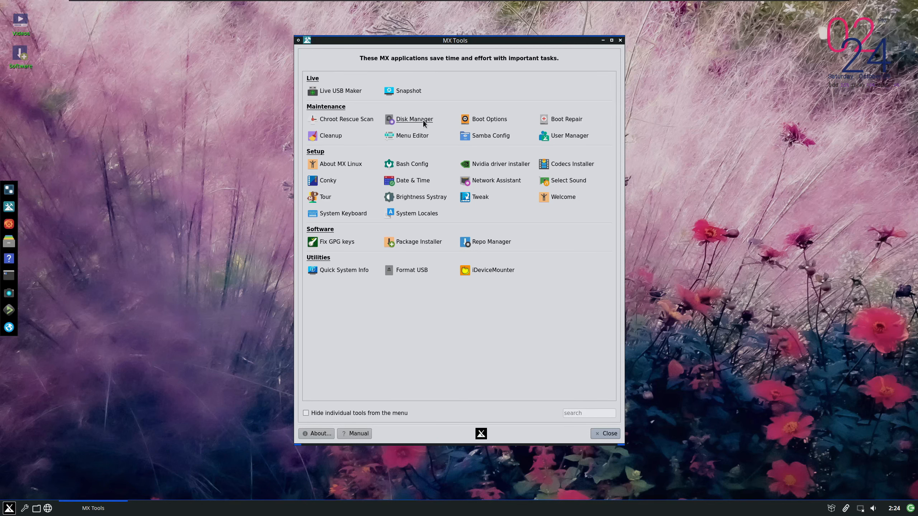
Open Boot Options from MX Tools with the account password, view the available boot entries, and close it without changes
click(487, 119)
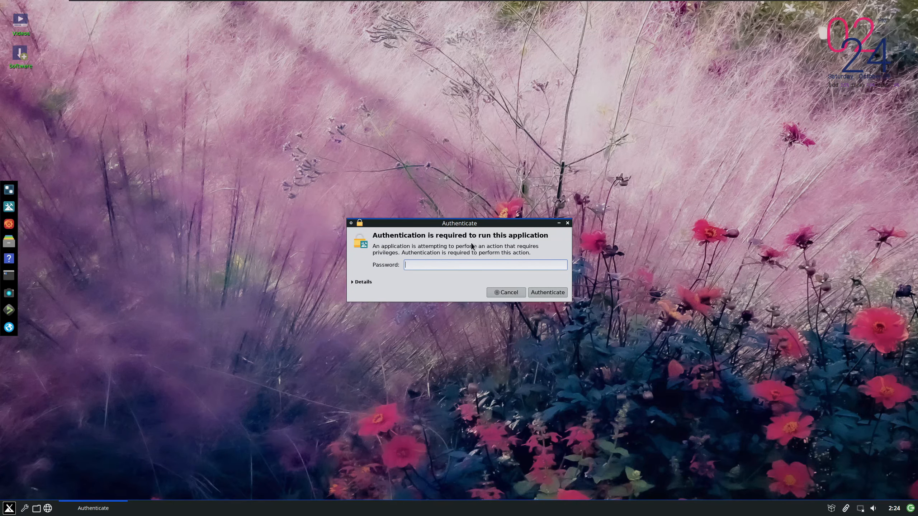
key(Return)
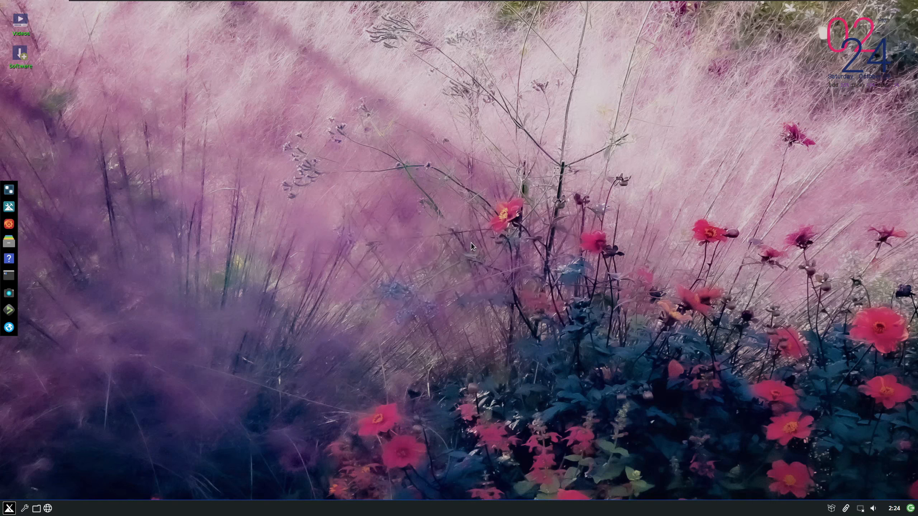
click(393, 164)
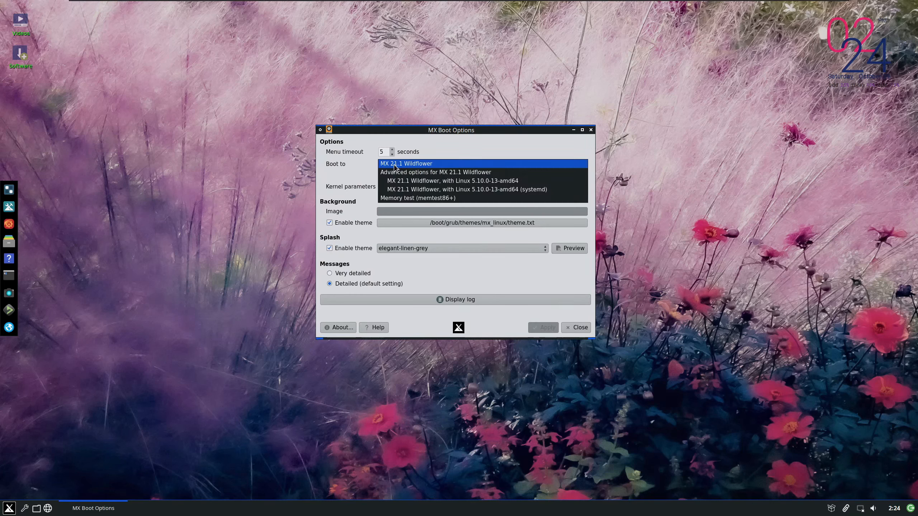
click(393, 164)
click(394, 164)
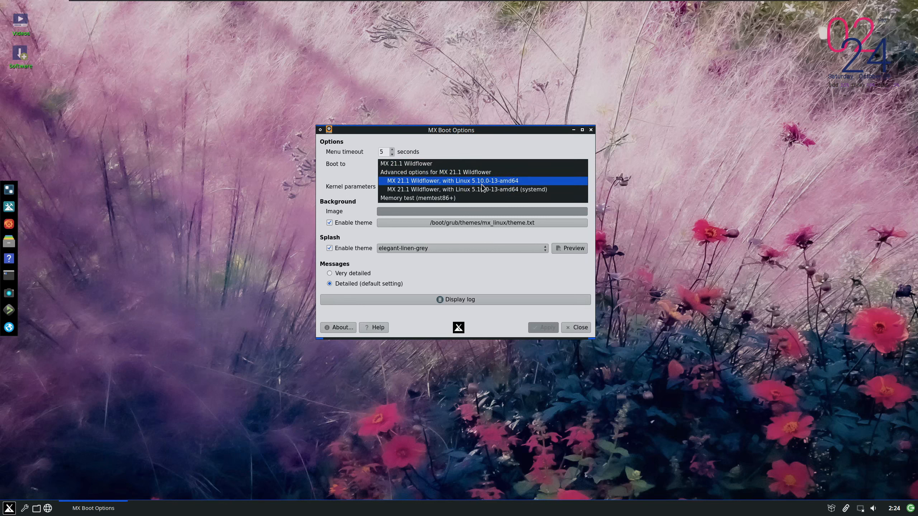
click(451, 244)
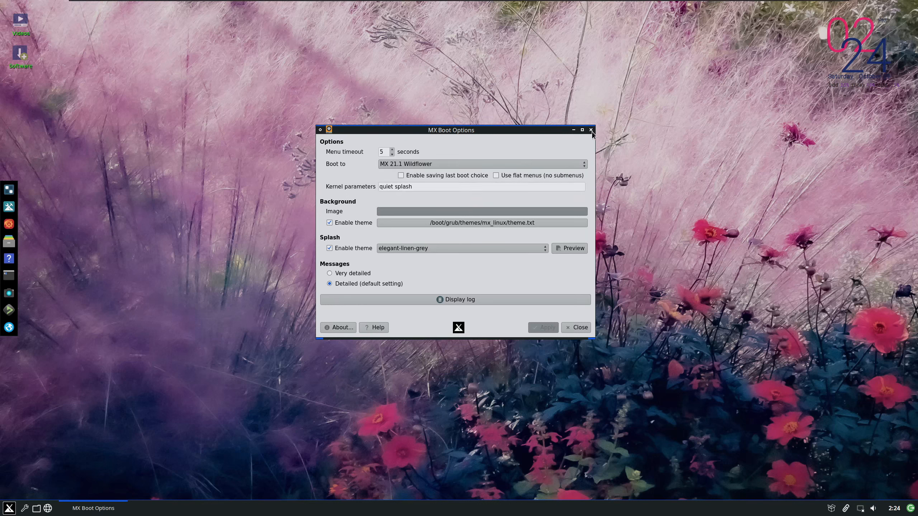
click(450, 165)
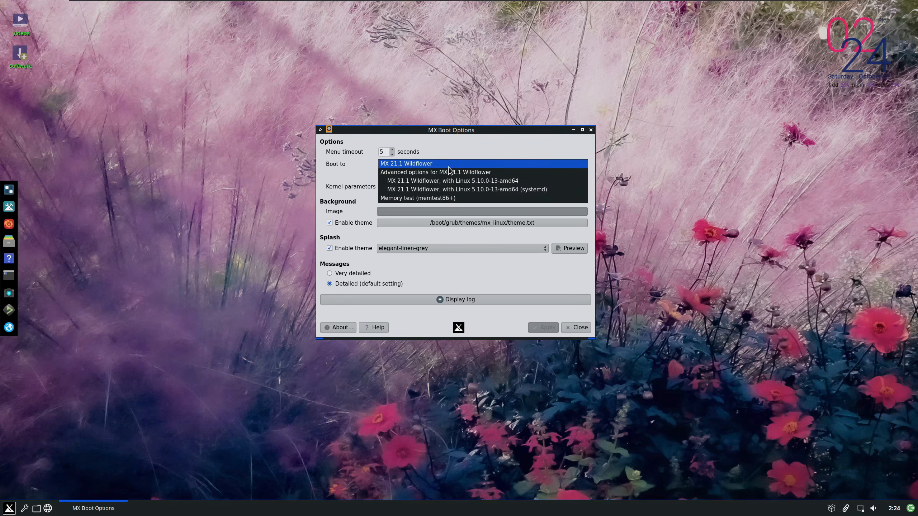
click(449, 167)
click(590, 129)
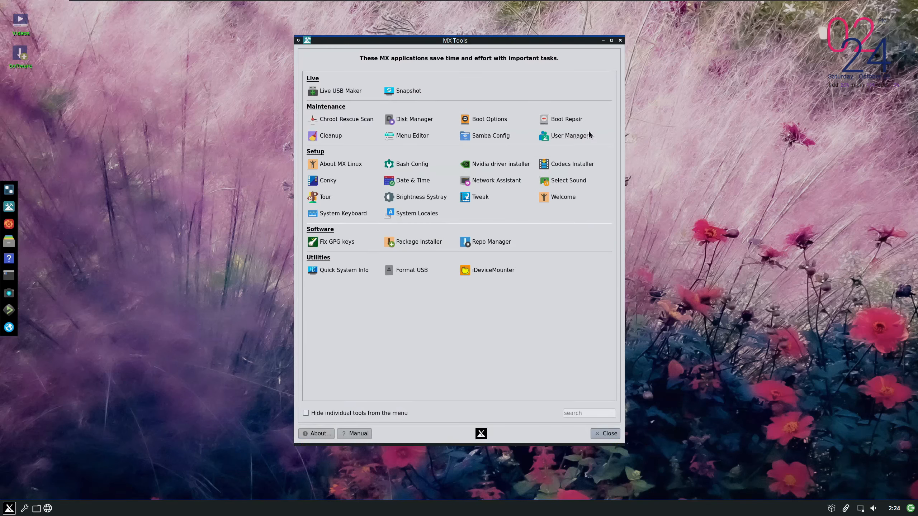
Open Boot Repair with the account password, review its GRUB reinstall, repair, backup and restore options, and cancel it
click(561, 120)
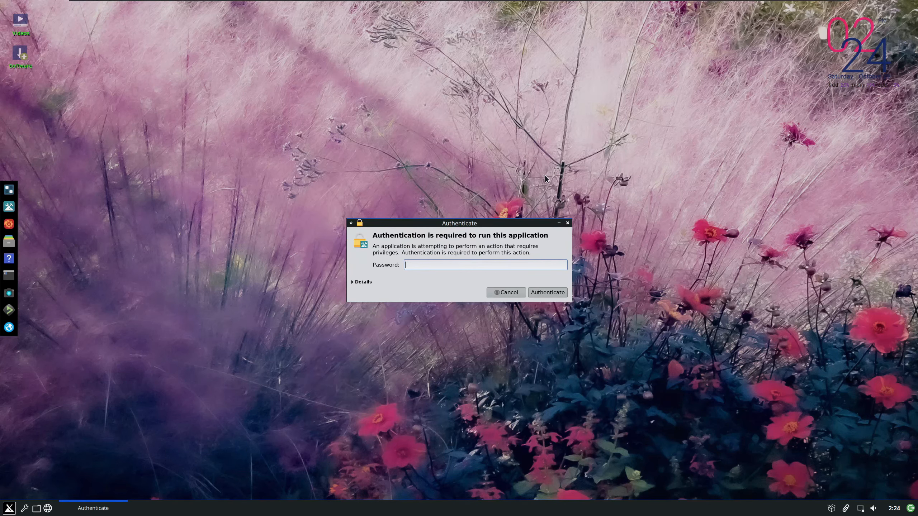
text(demo)
key(Return)
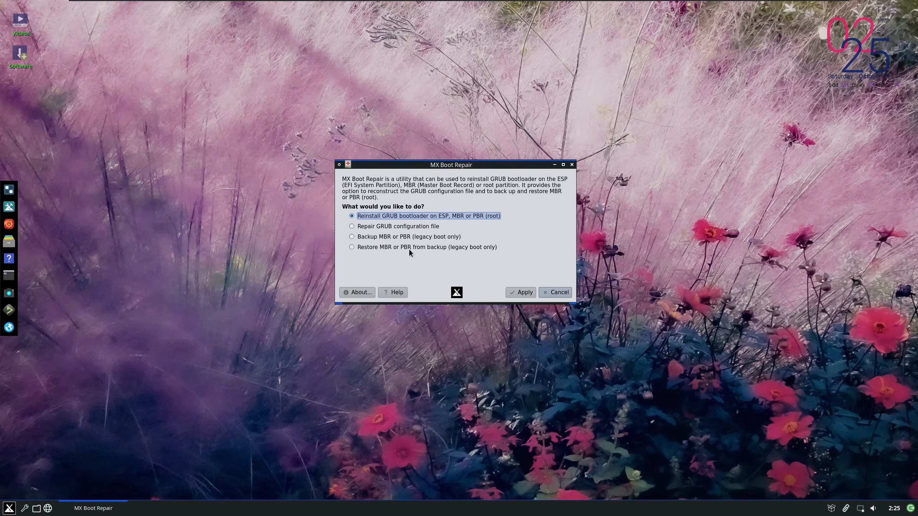
click(540, 293)
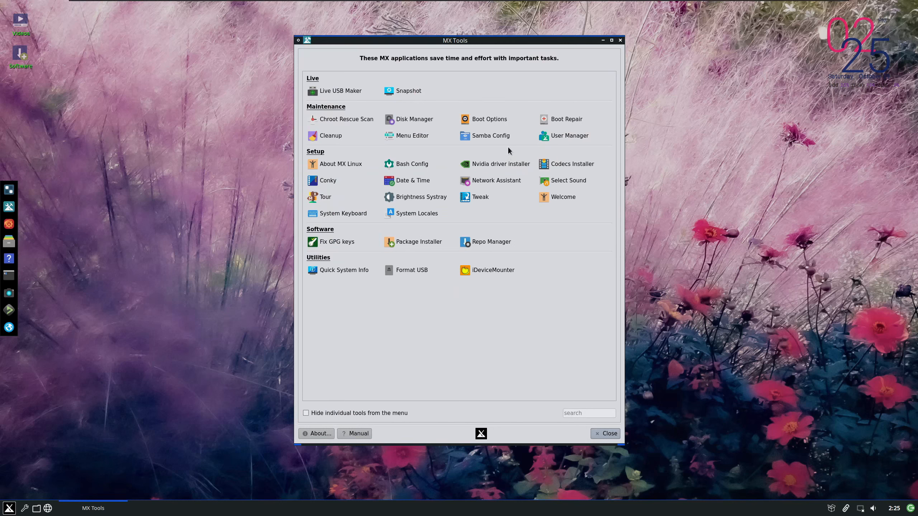
Open Cleanup with the account password, review its folder, cache, log, trash and schedule options, and close it
click(336, 137)
text(•••)
key(Return)
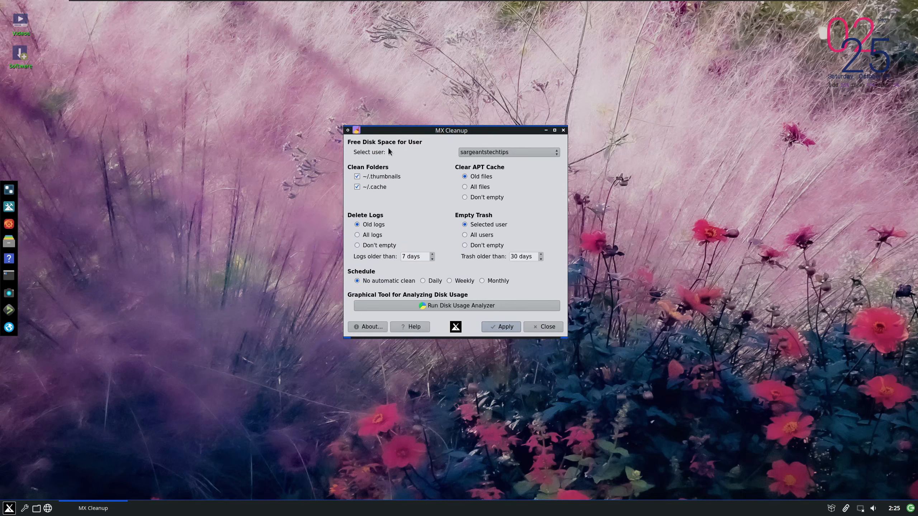
click(542, 327)
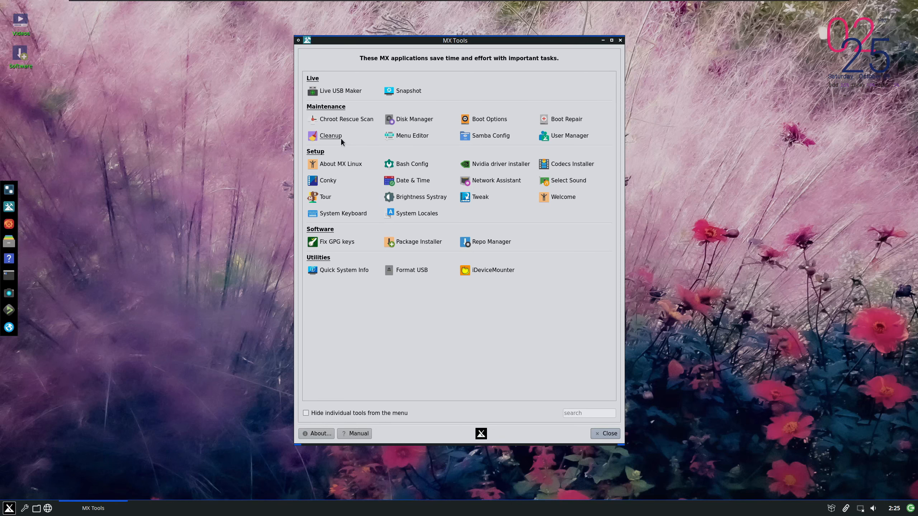
Open Menu Editor from MX Tools and view the applications in the Accessories category, collapsing it again
click(410, 135)
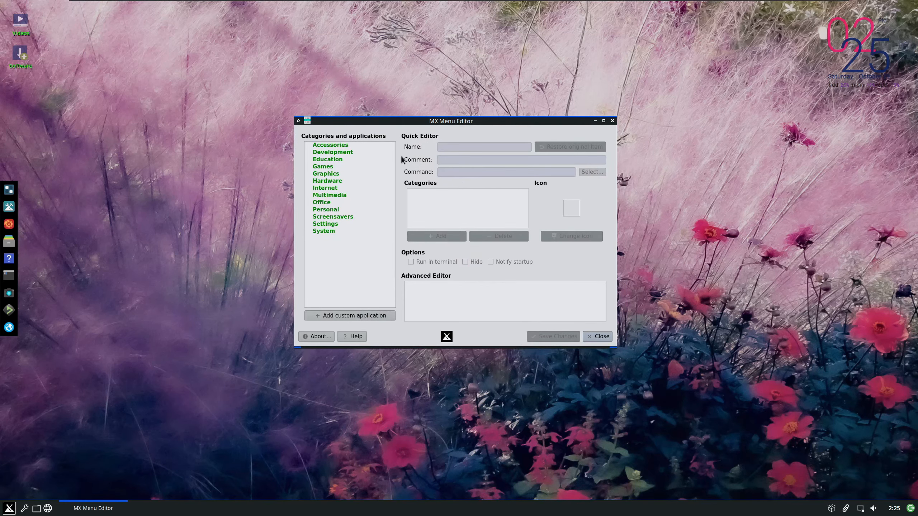
double_click(346, 147)
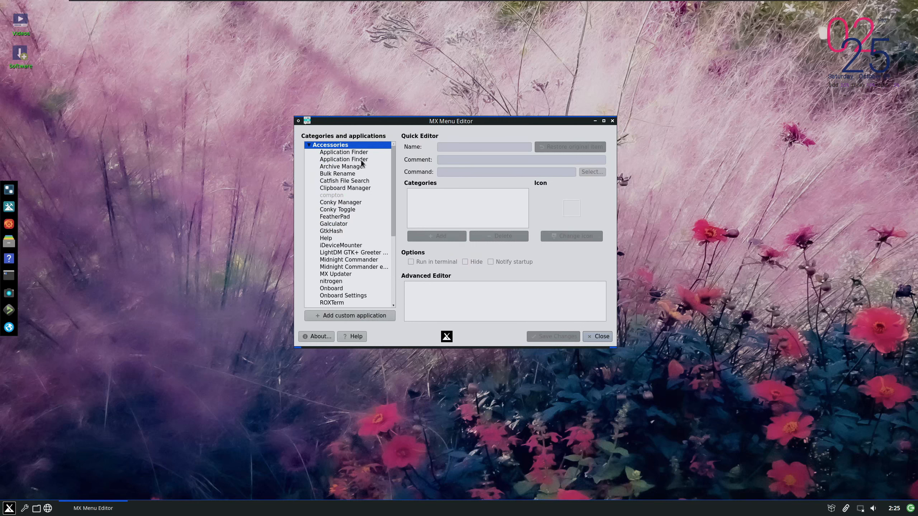
click(310, 146)
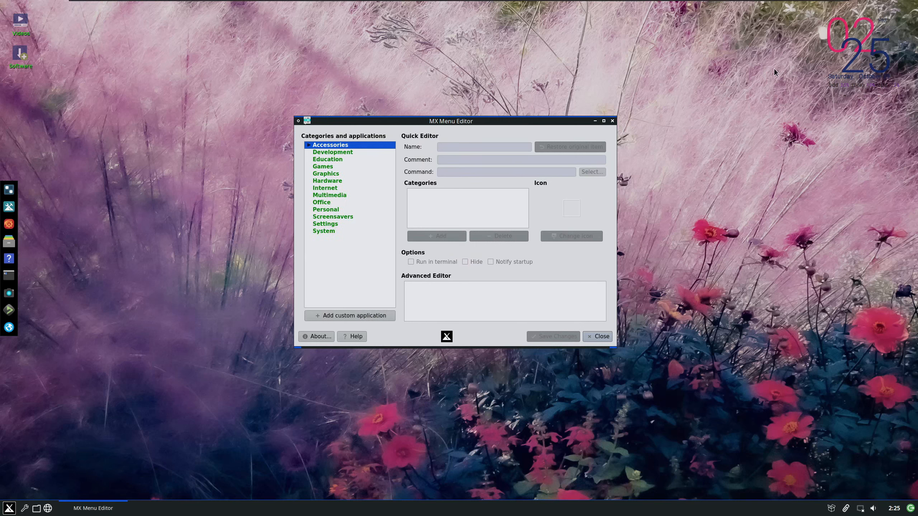
Change the desktop wallpaper to the dark image with the colourful MX shapes, using Scaled and Full Screen, and close Nitrogen
right_click(800, 140)
mouse_move(802, 238)
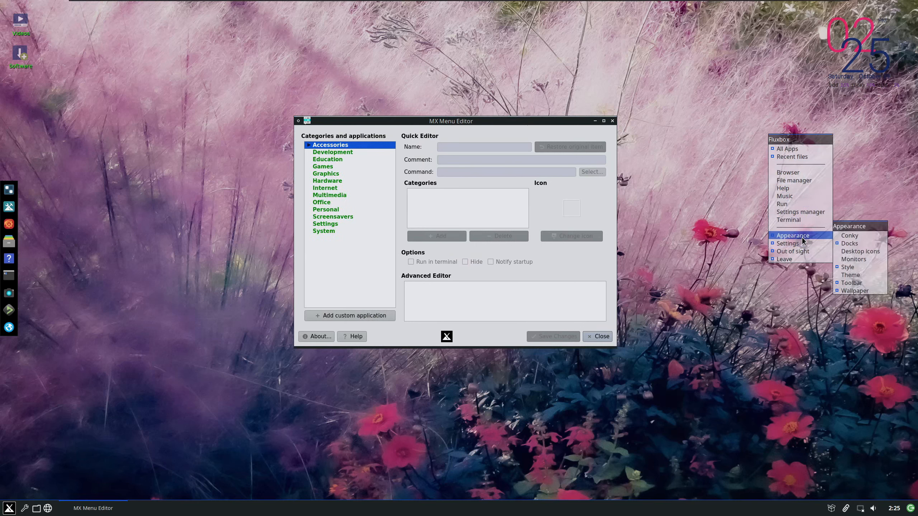
mouse_move(850, 294)
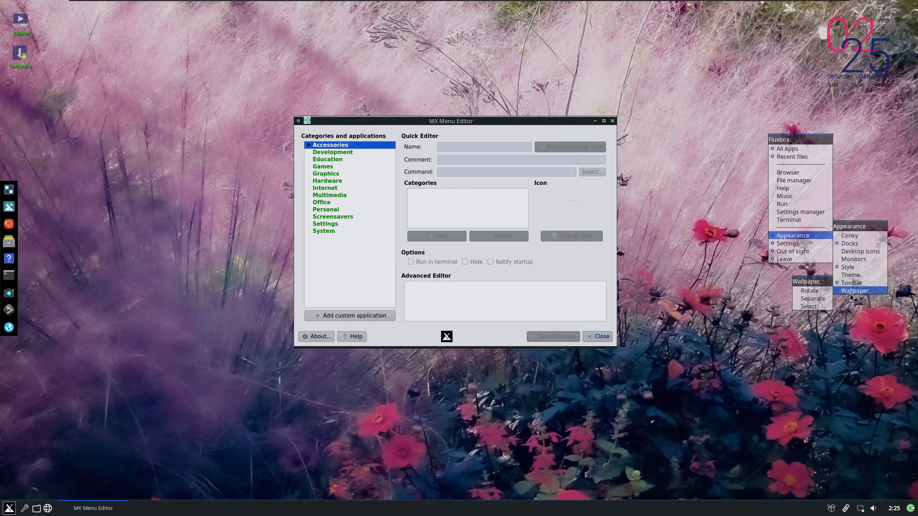
click(813, 305)
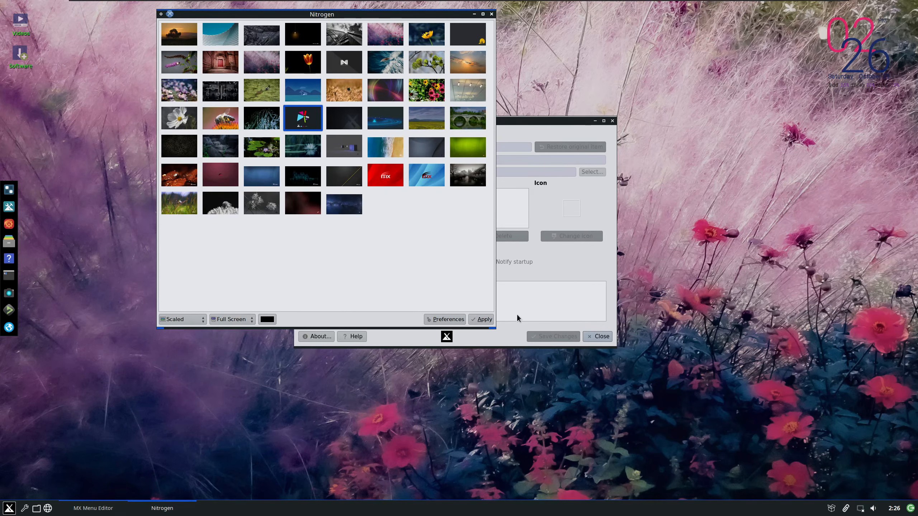
click(478, 319)
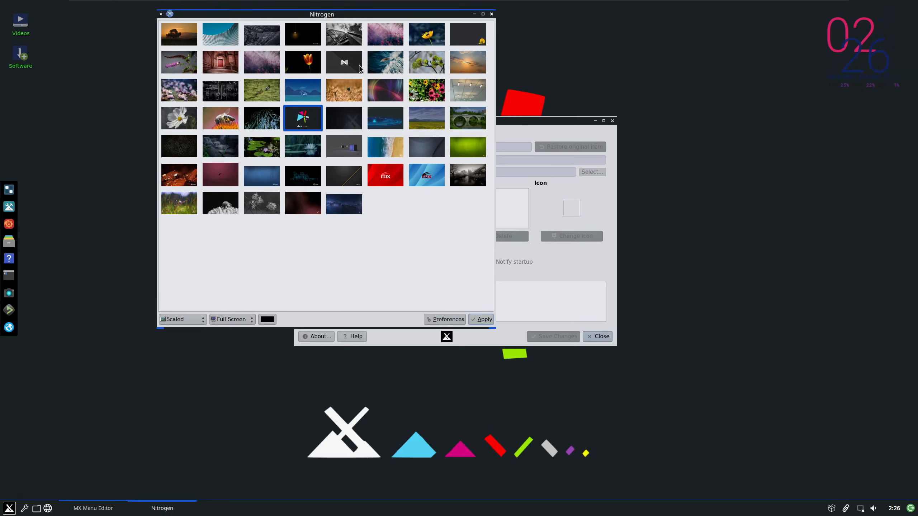
click(491, 15)
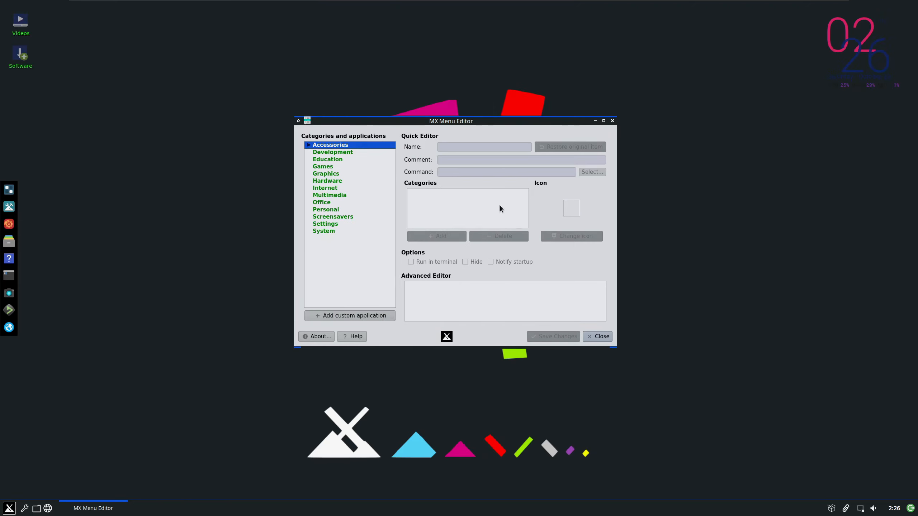
Browse the Personal, Screensavers and Settings categories in Menu Editor and view the details of the About Me entry under Personal
click(327, 210)
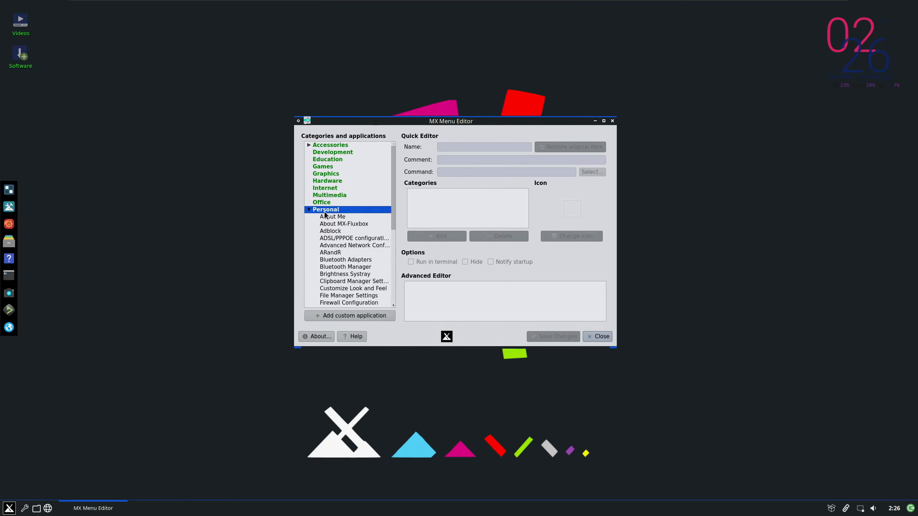
click(328, 211)
click(339, 216)
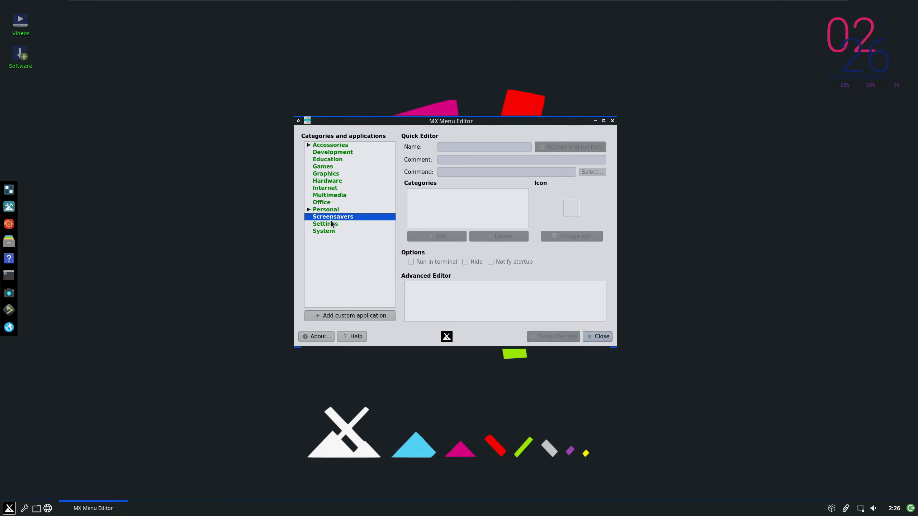
click(327, 224)
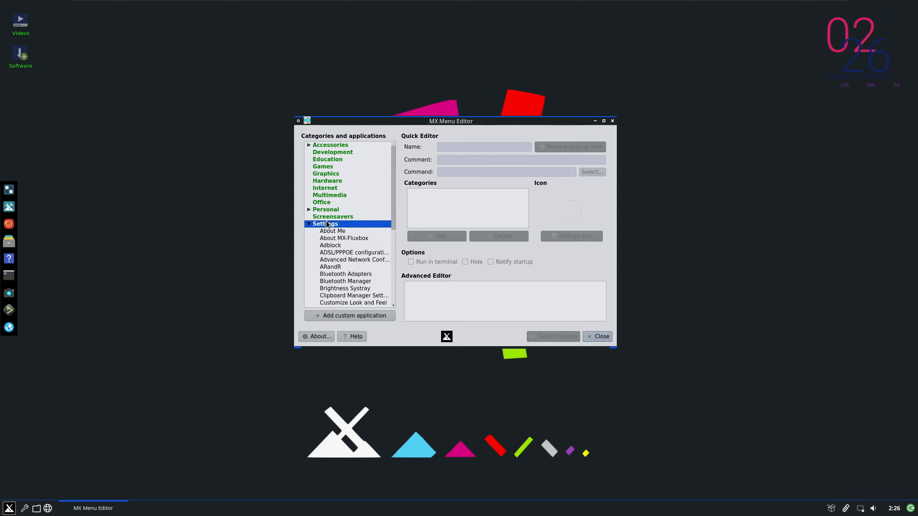
click(327, 218)
click(312, 210)
click(329, 217)
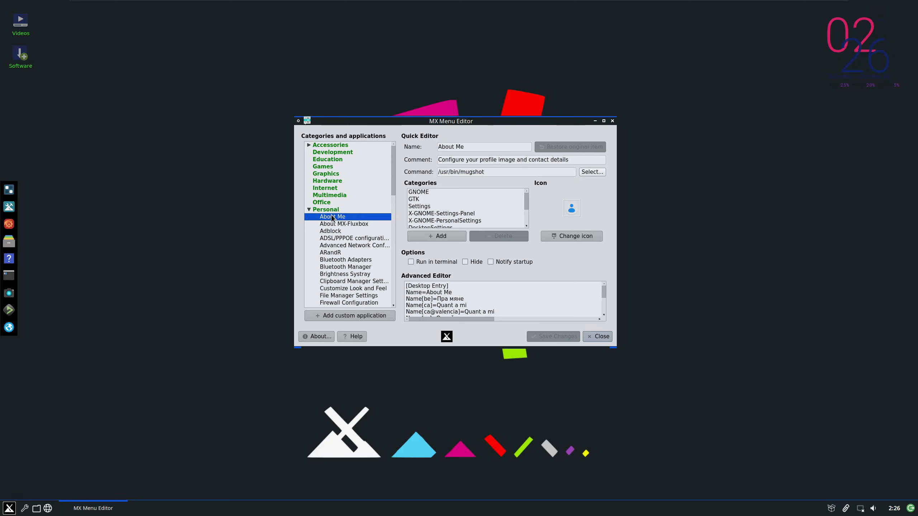